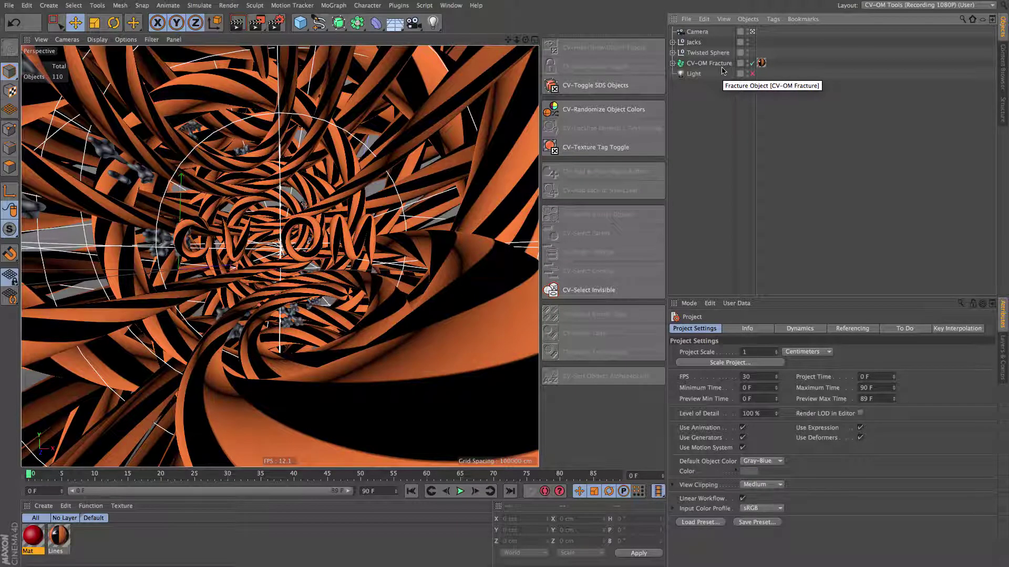
Unhide the Light in the Object Manager and select a Helix Sweep in the viewport
left_click(639, 57)
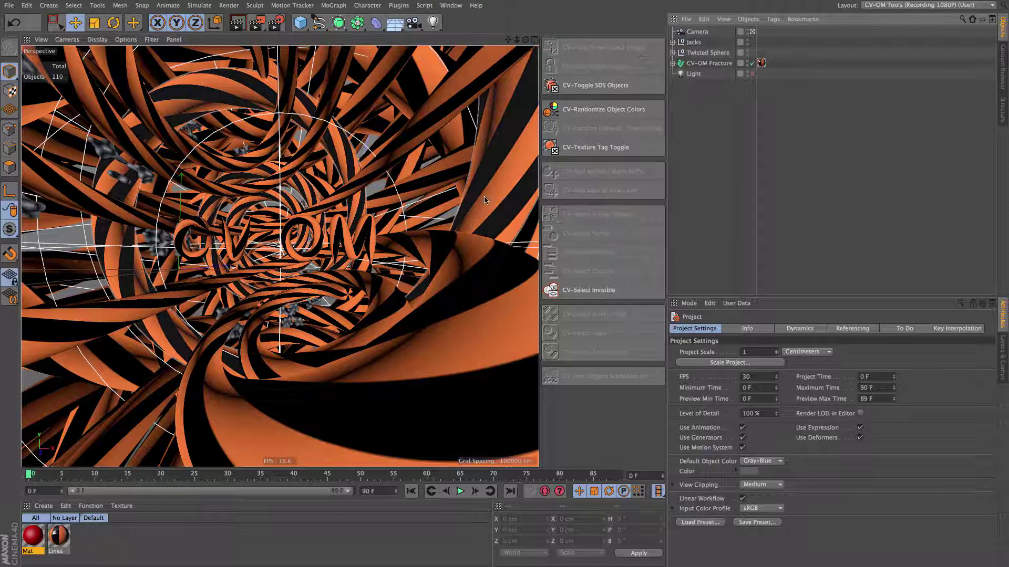
left_click(483, 199)
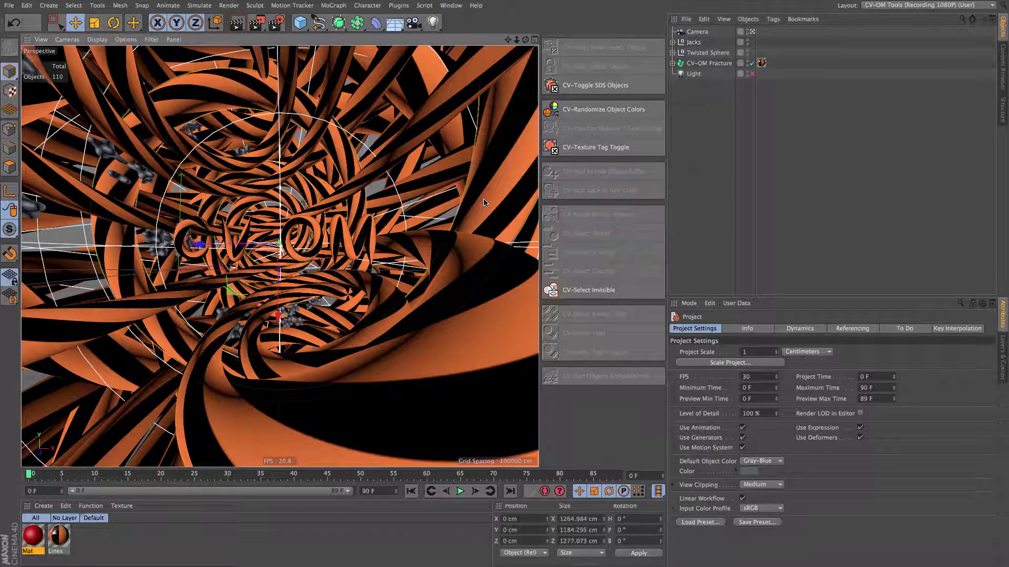
key("shift+c")
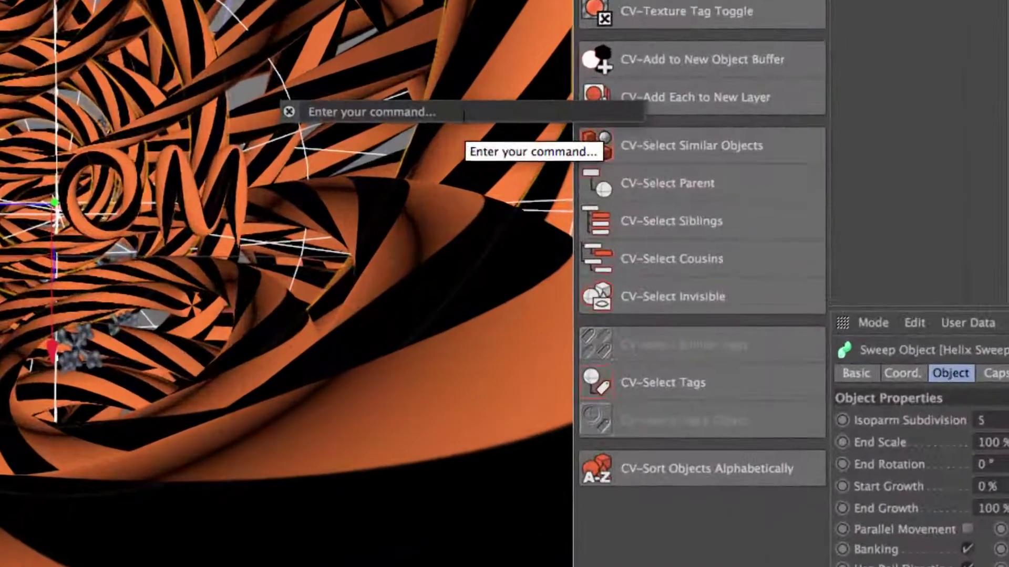
type("cv object")
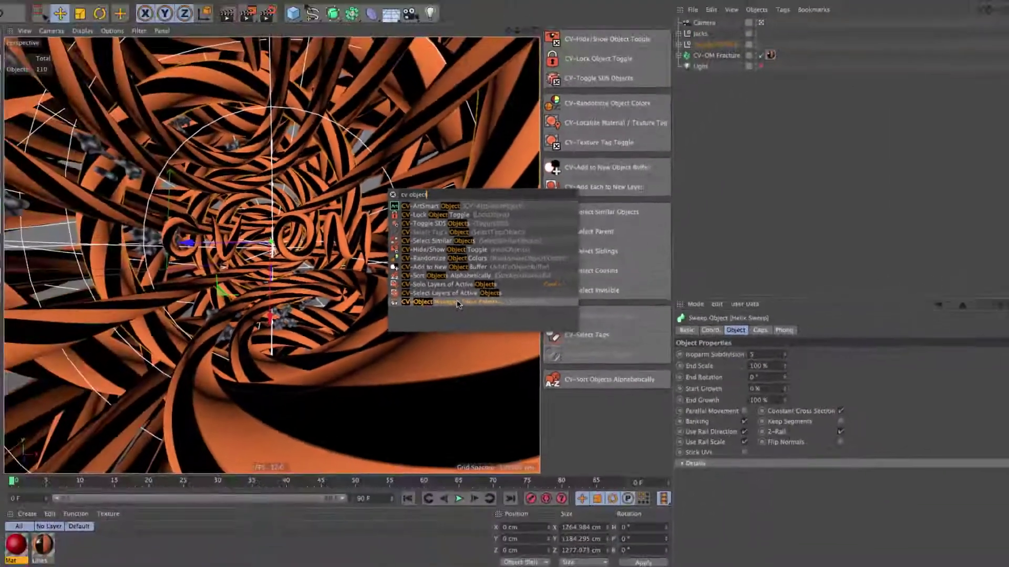
left_click(412, 319)
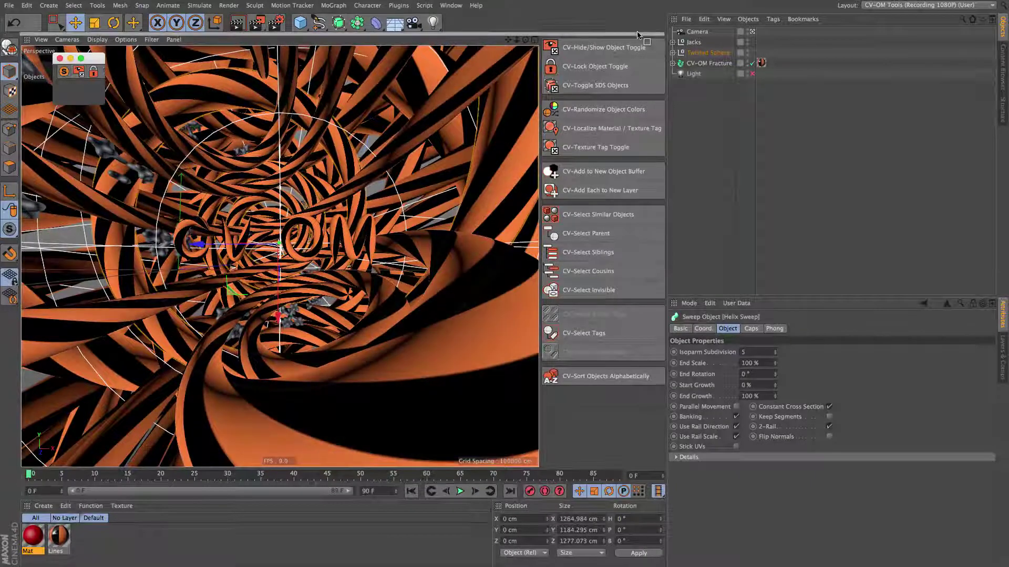
left_click_drag(693, 42, 688, 31)
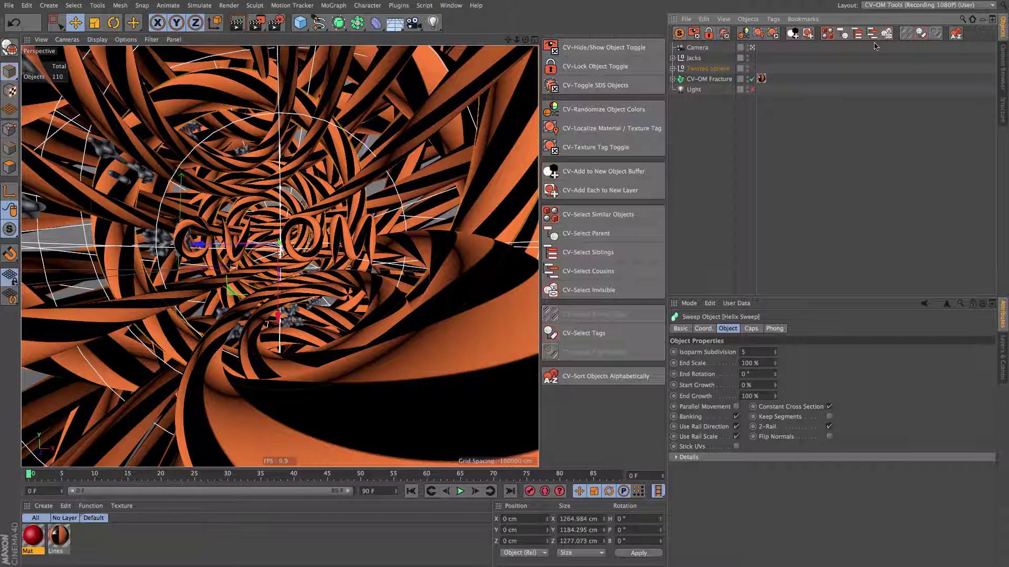
left_click(672, 37)
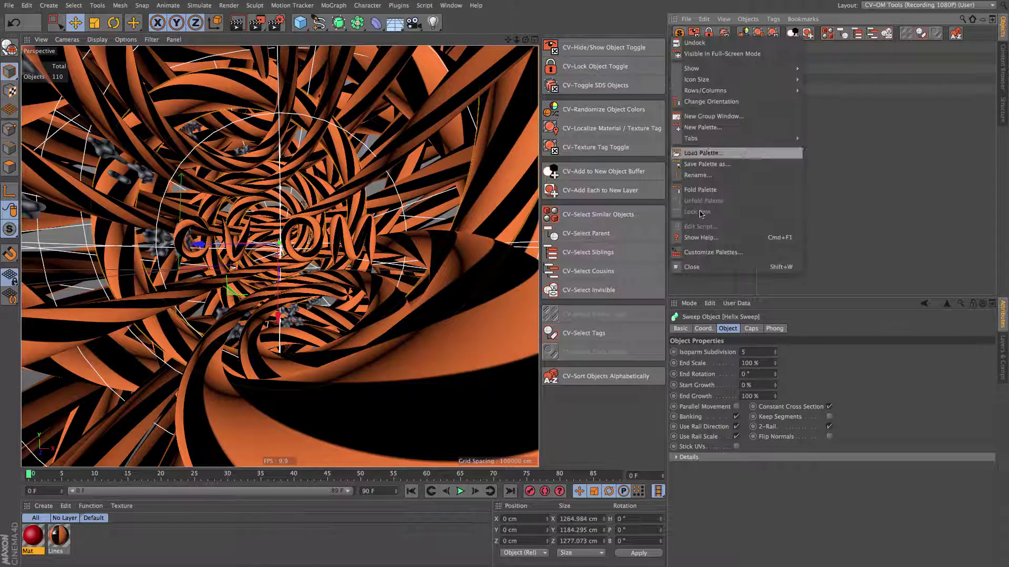
left_click(707, 265)
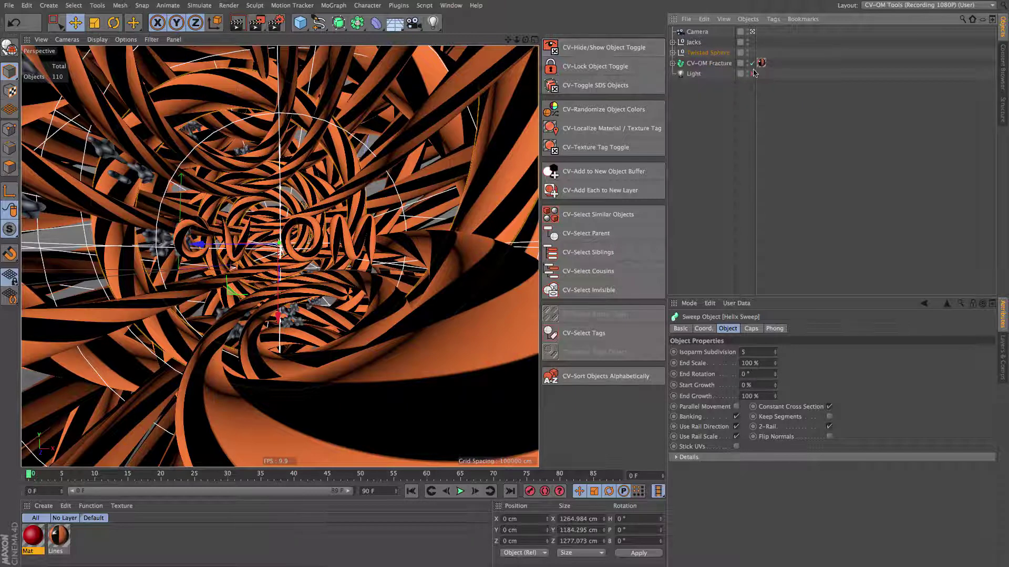
Test CV-Hide/Show Object Toggle on Twisted Sphere and CV-OM Fracture, restoring both
left_click(710, 54)
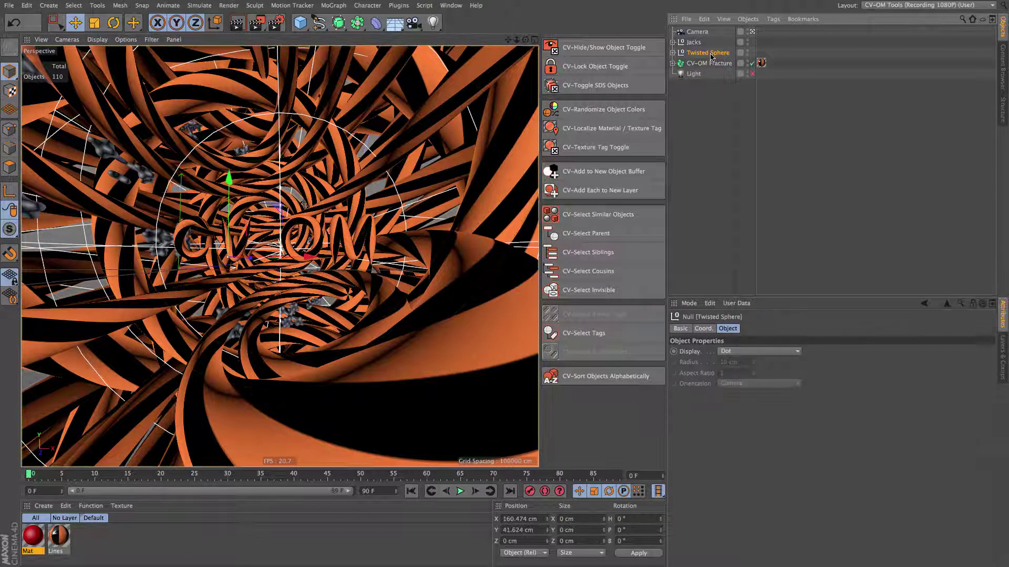
left_click(637, 49)
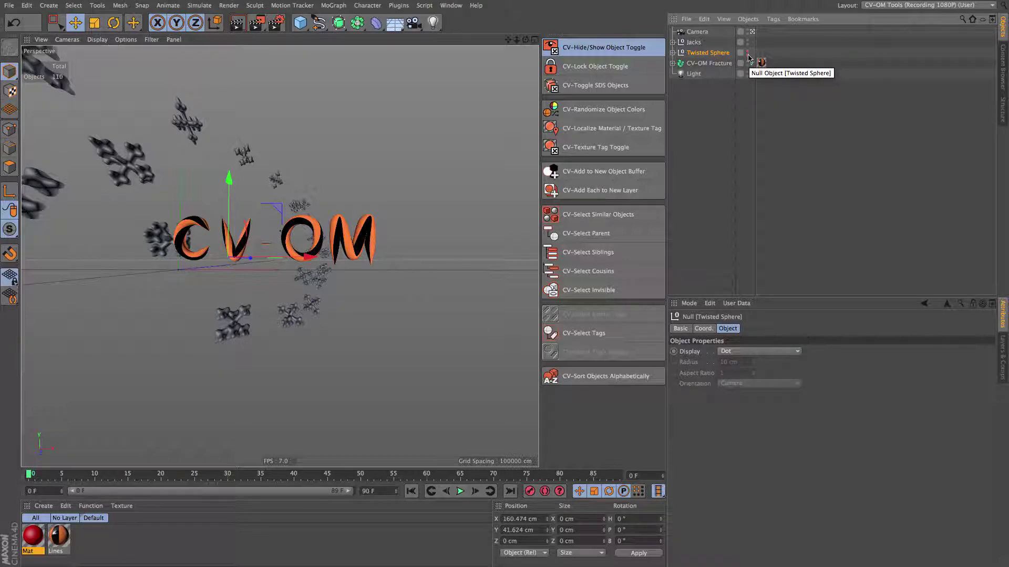
left_click(569, 50)
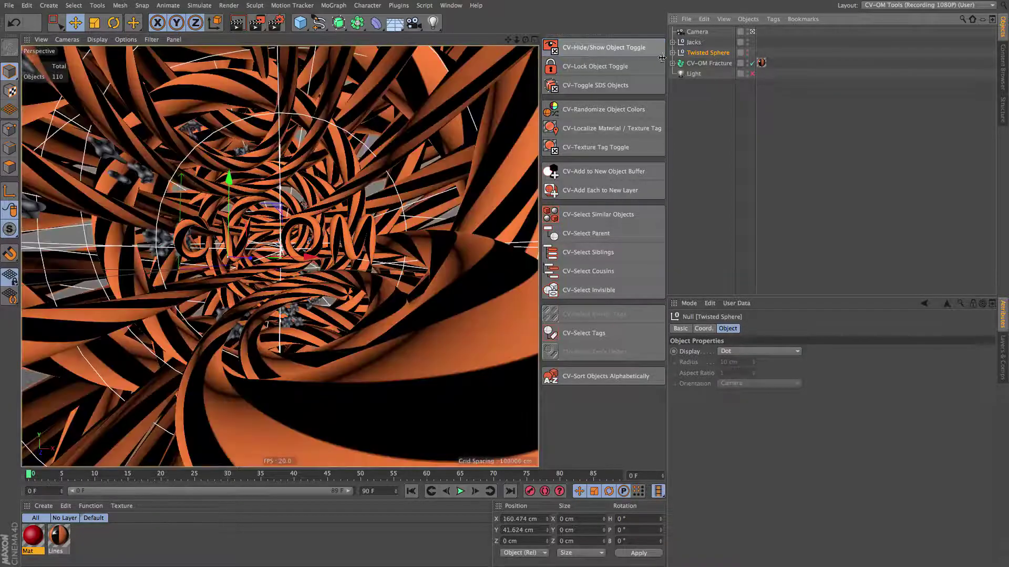
left_click(710, 64)
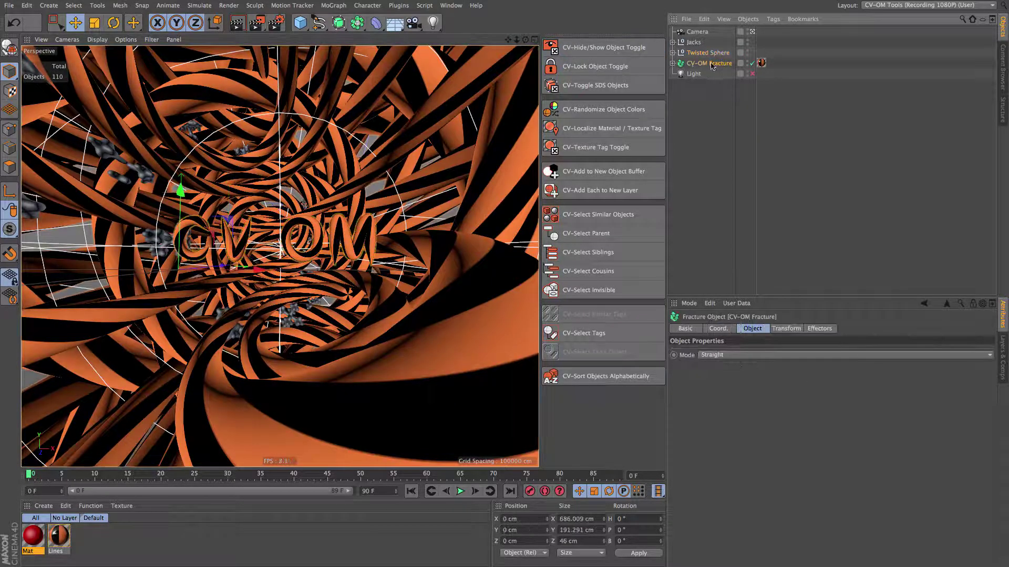
left_click(605, 51)
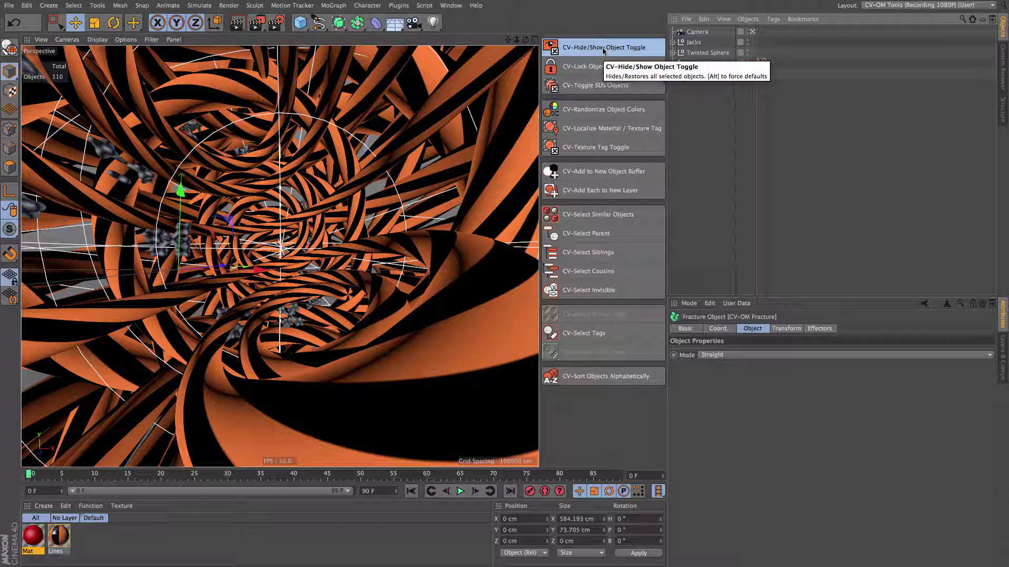
left_click(604, 48)
Hide the Twisted Sphere helix sweeps and dolly the view in close to the text
left_click(694, 42)
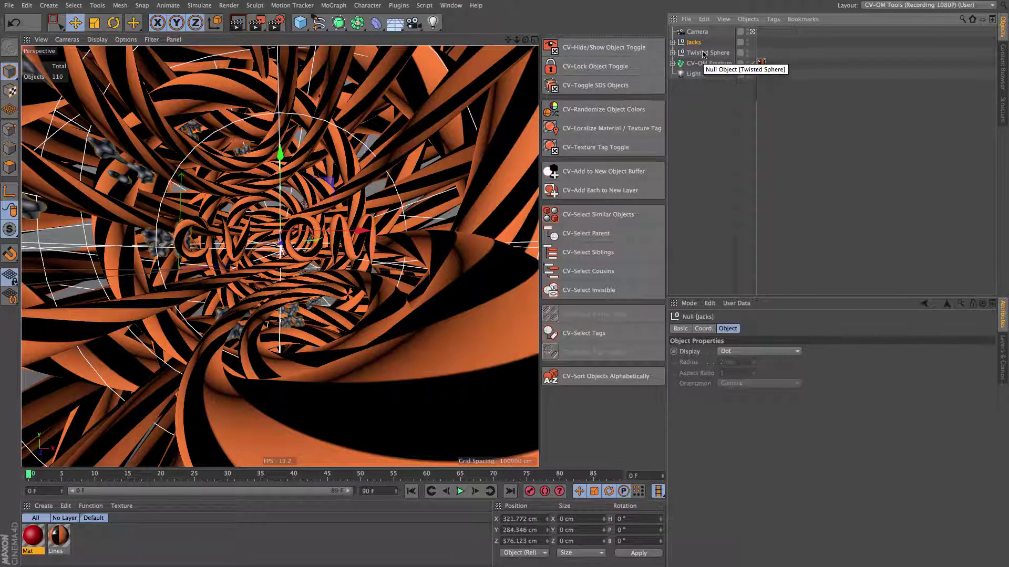
left_click(703, 53)
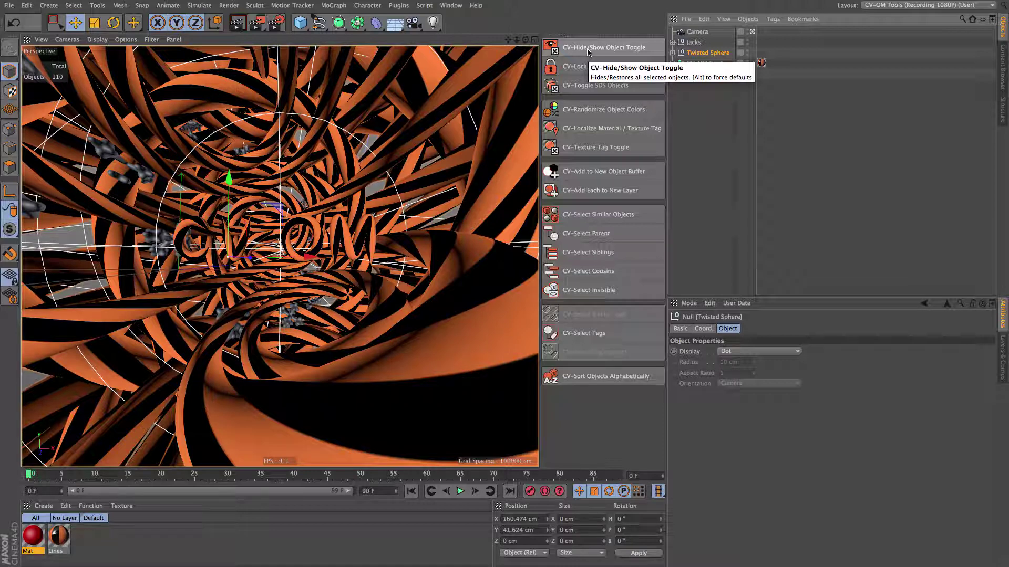
left_click(588, 51)
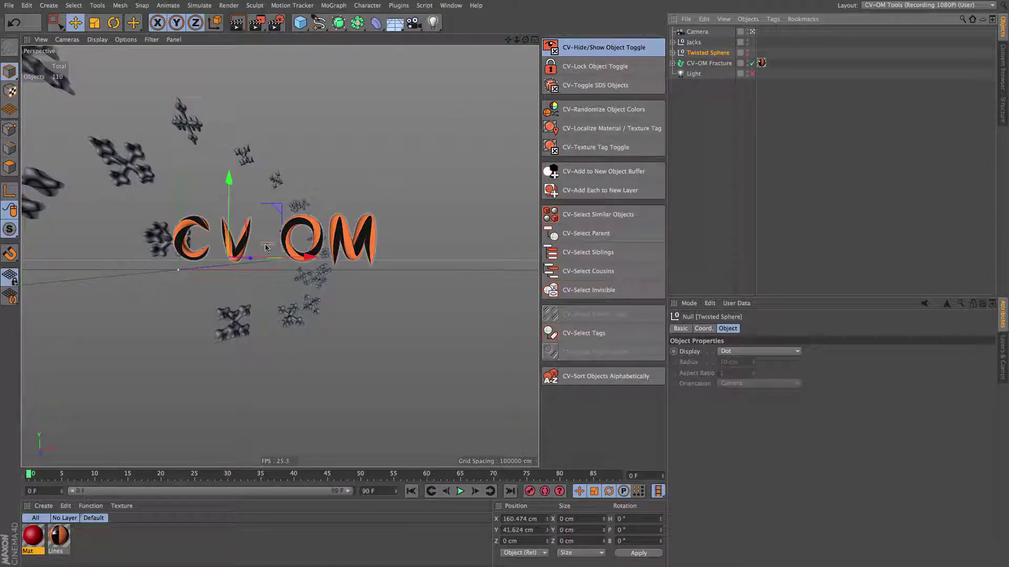
right_click_drag(266, 248, 361, 258, "alt")
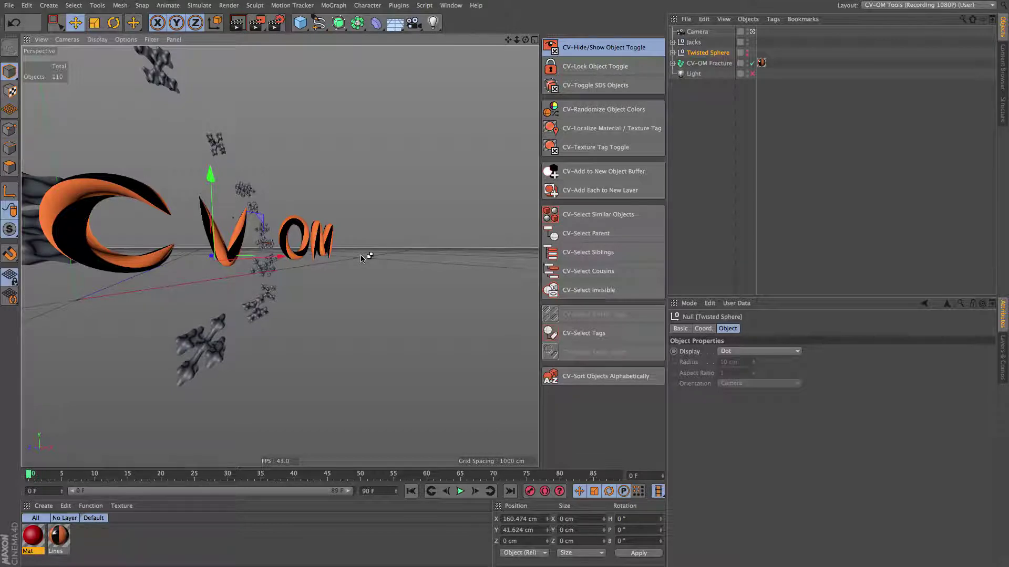
Return to the front view and lock the Camera with a Protection tag via CV-Lock Object Toggle
key("ctrl+shift+z")
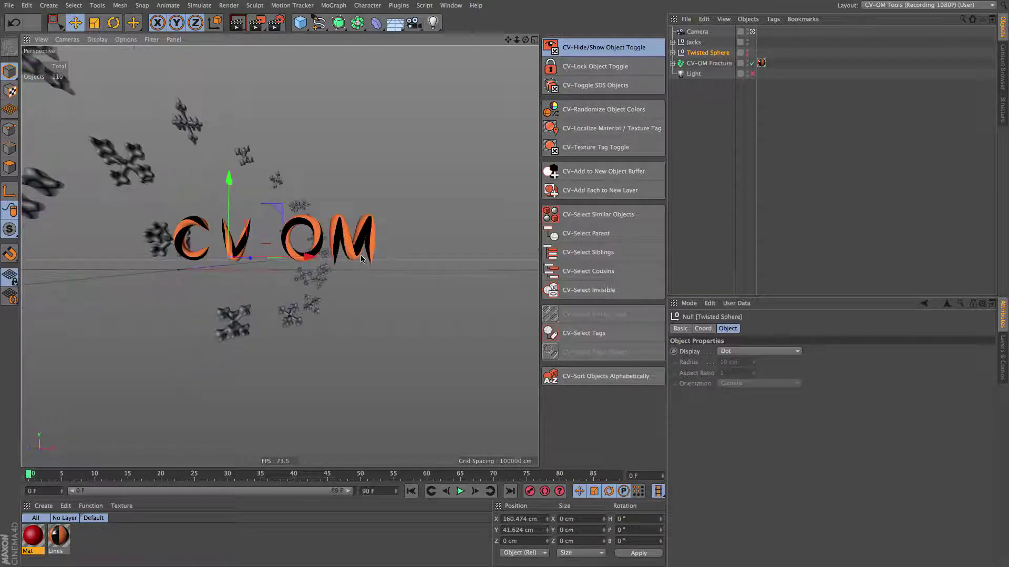
left_click(697, 33)
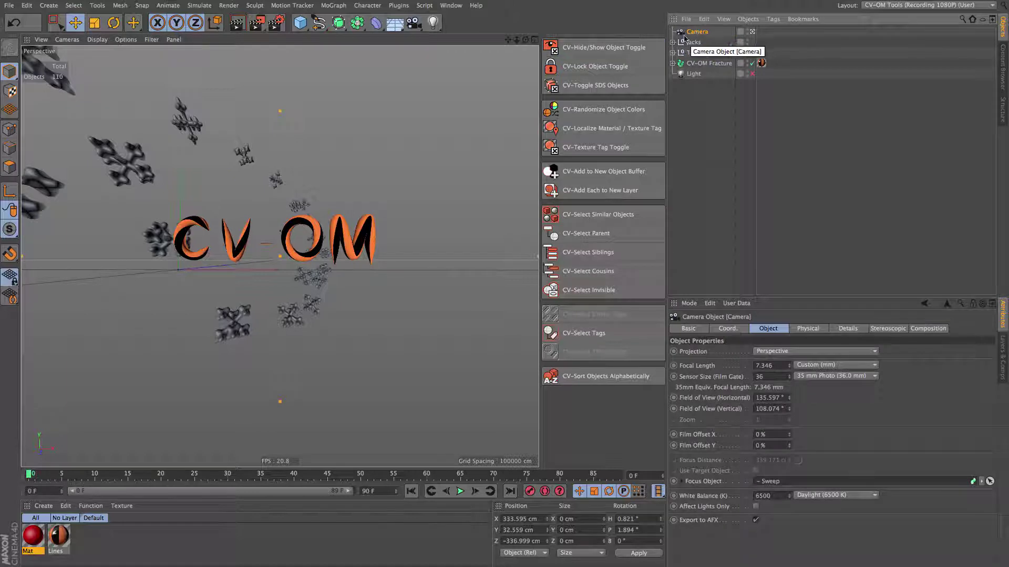
left_click(631, 70)
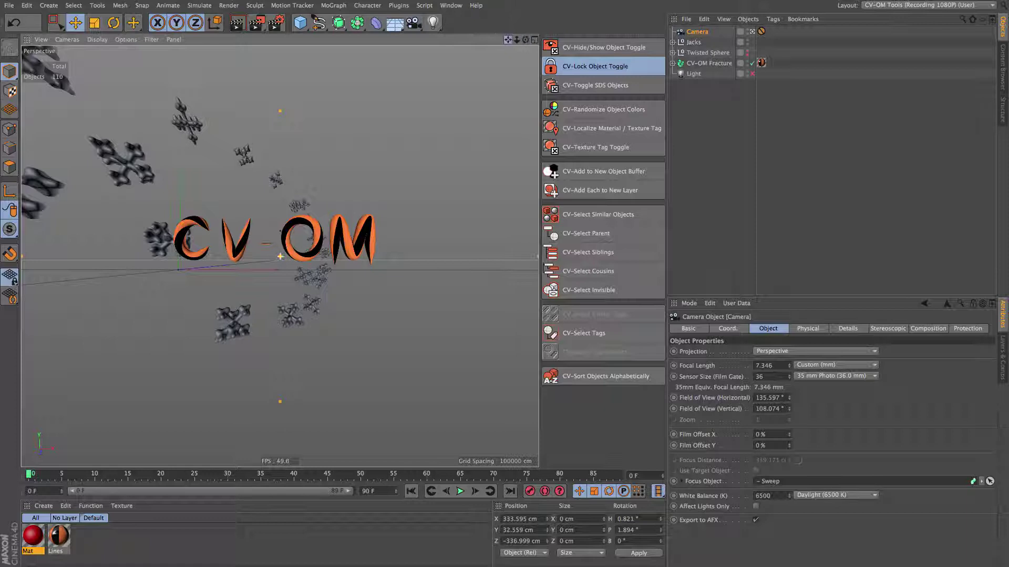
left_click(616, 68)
left_click(692, 53)
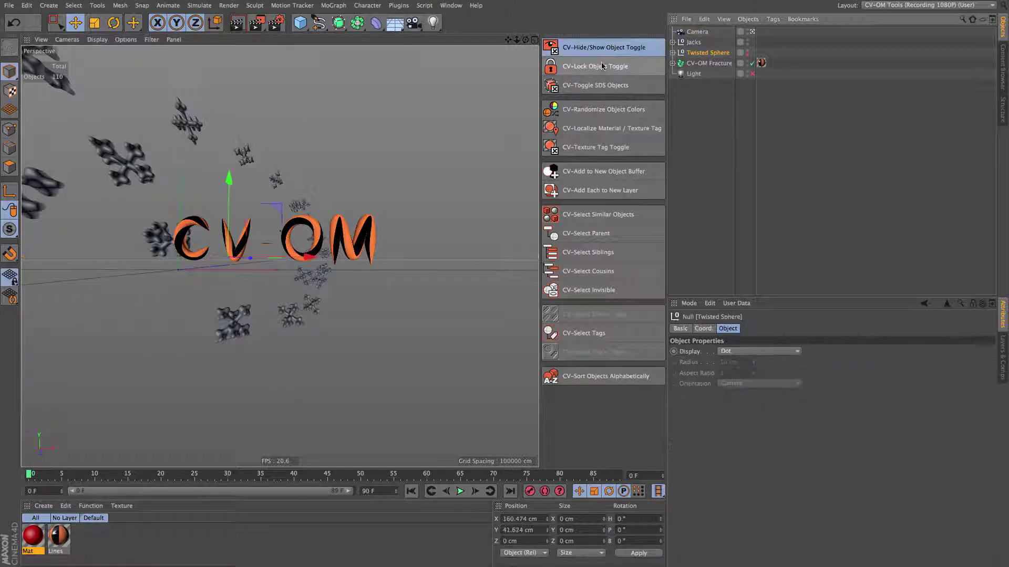
left_click(609, 67)
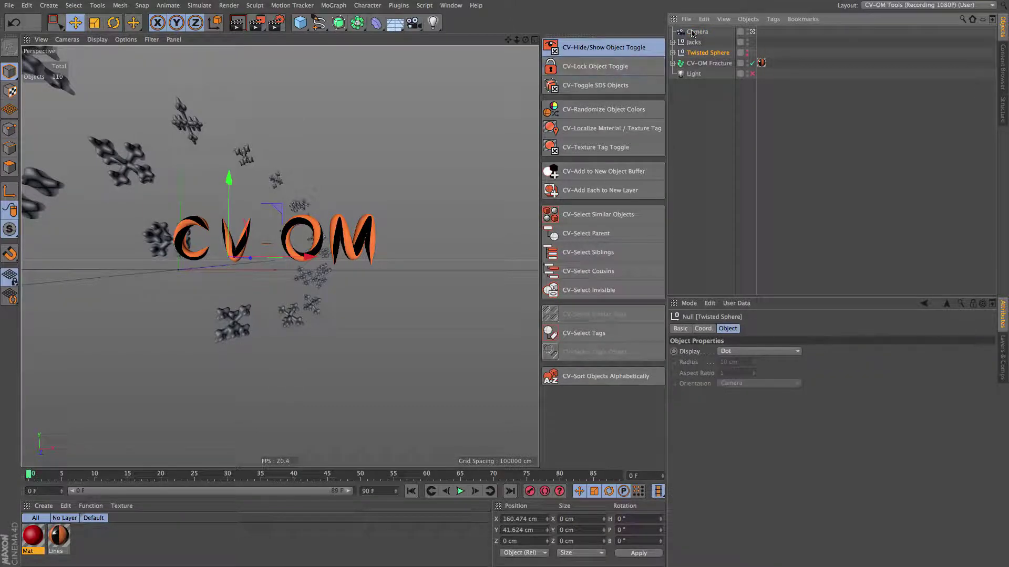
left_click(642, 67)
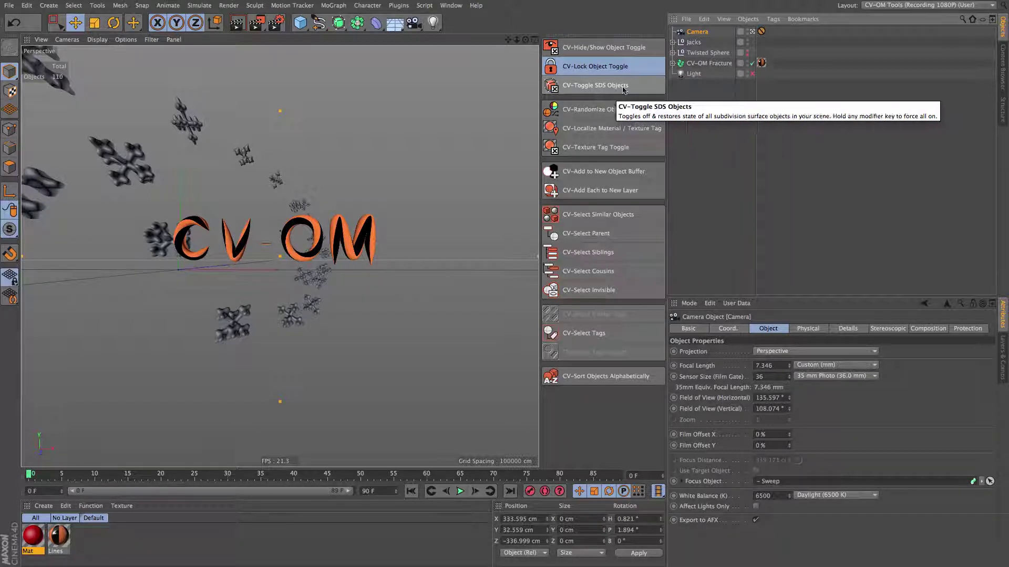
Deselect all and switch every Subdivision Surface off with CV-Toggle SDS Objects
left_click(690, 108)
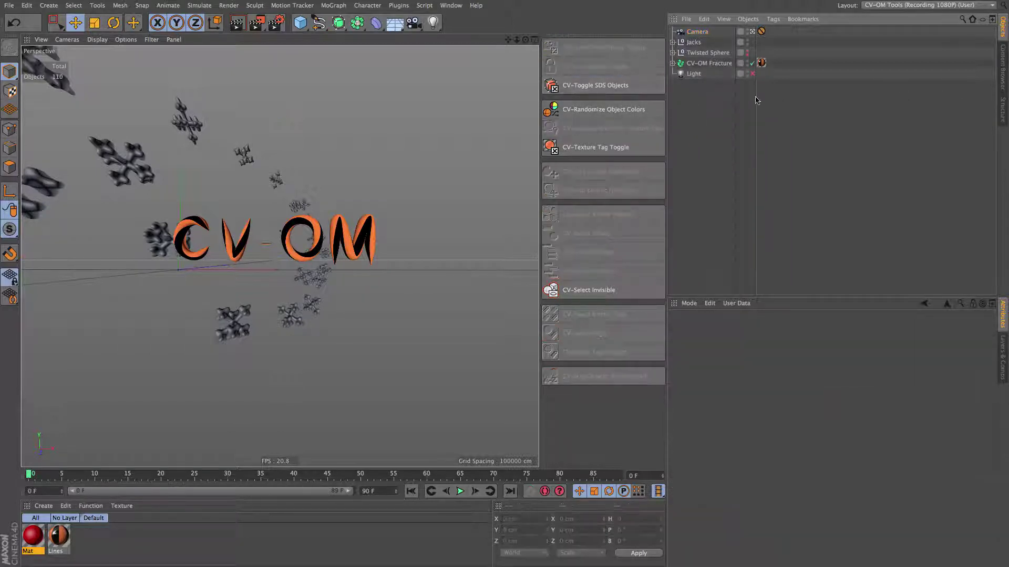
left_click(611, 87)
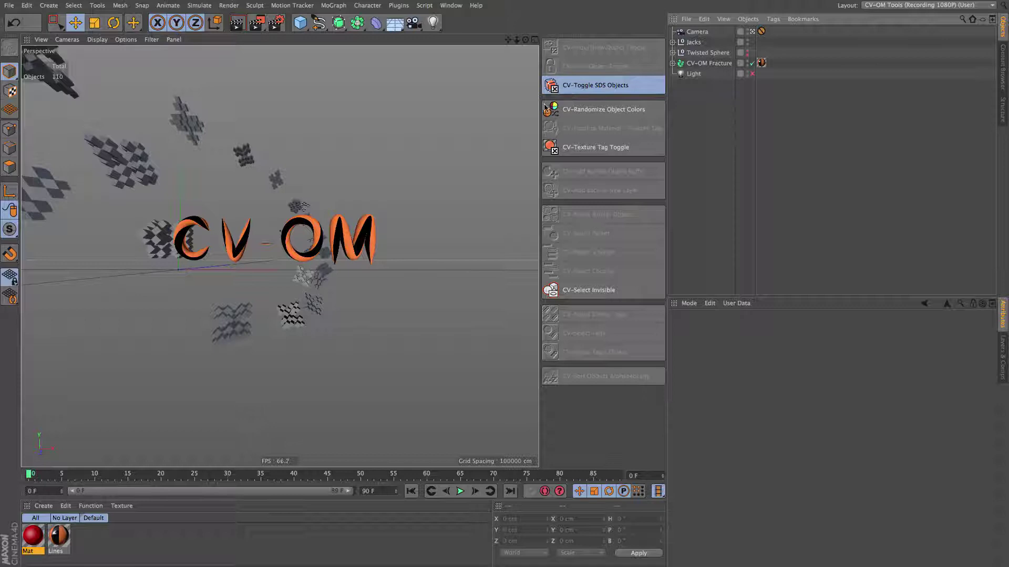
left_click(587, 84)
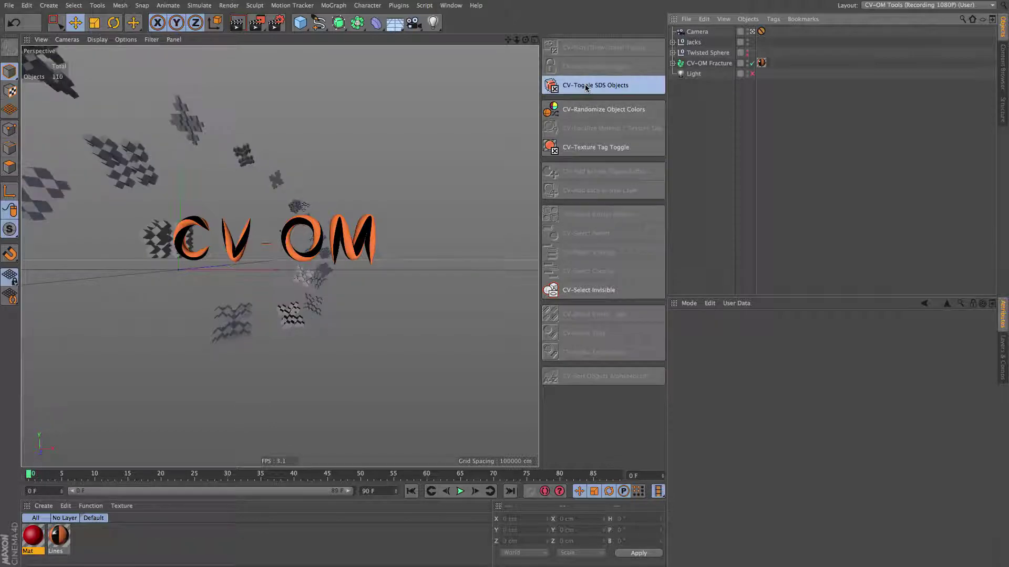
left_click(586, 87)
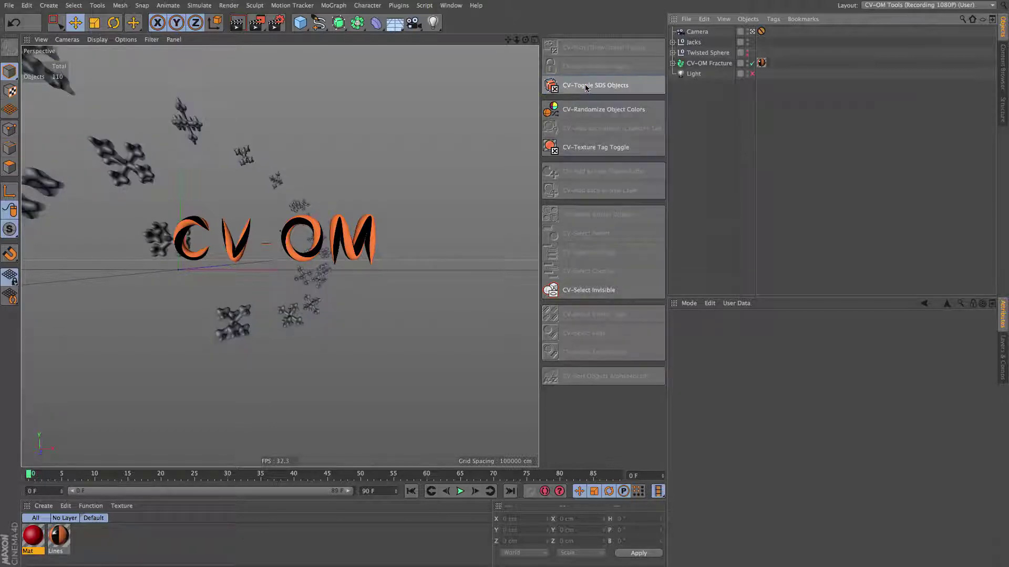
left_click(620, 88)
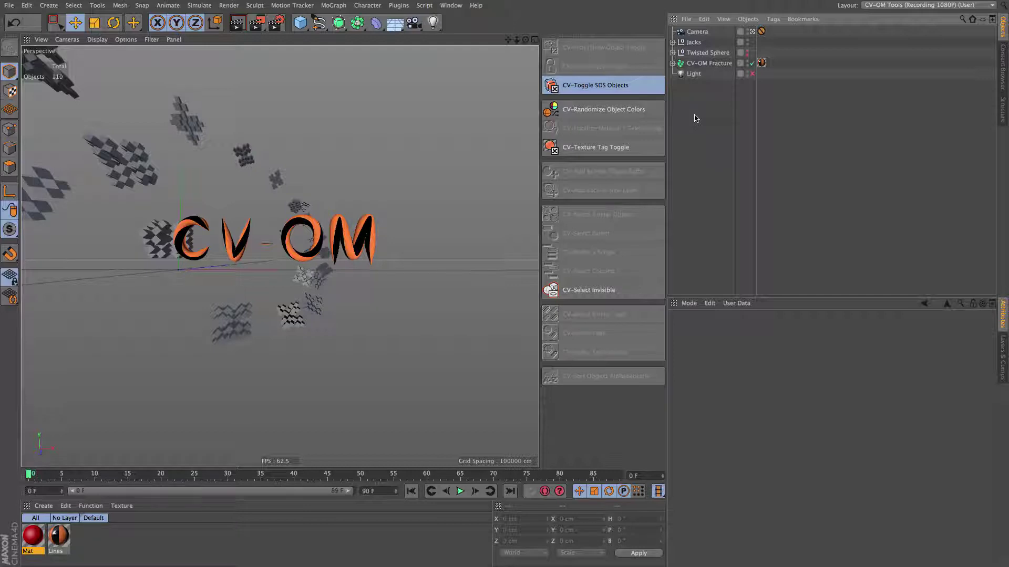
Expand Jacks, inspect Subdivision Surface.20's basic properties, then collapse the group
left_click(637, 113)
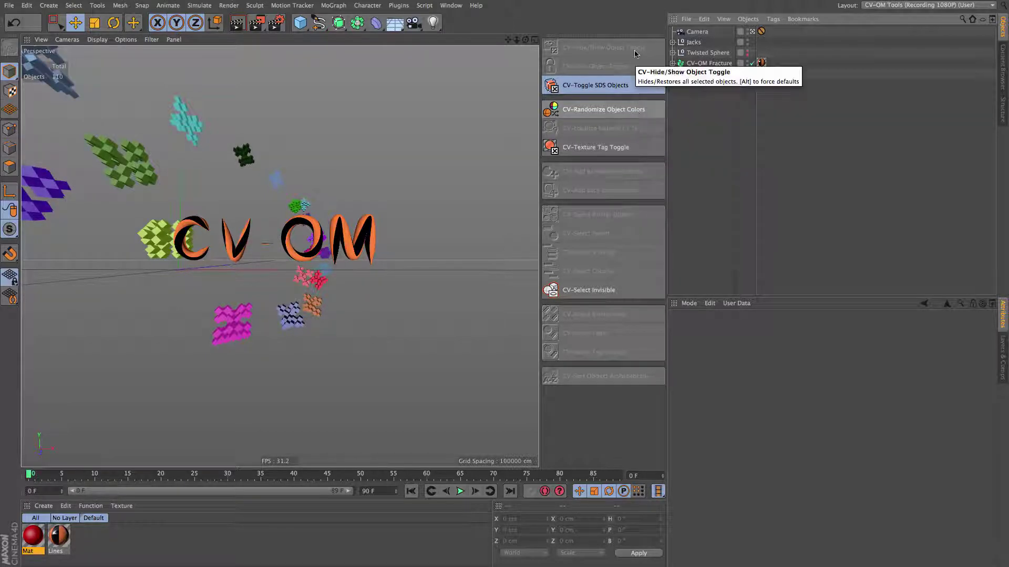
left_click(672, 42)
left_click(699, 53)
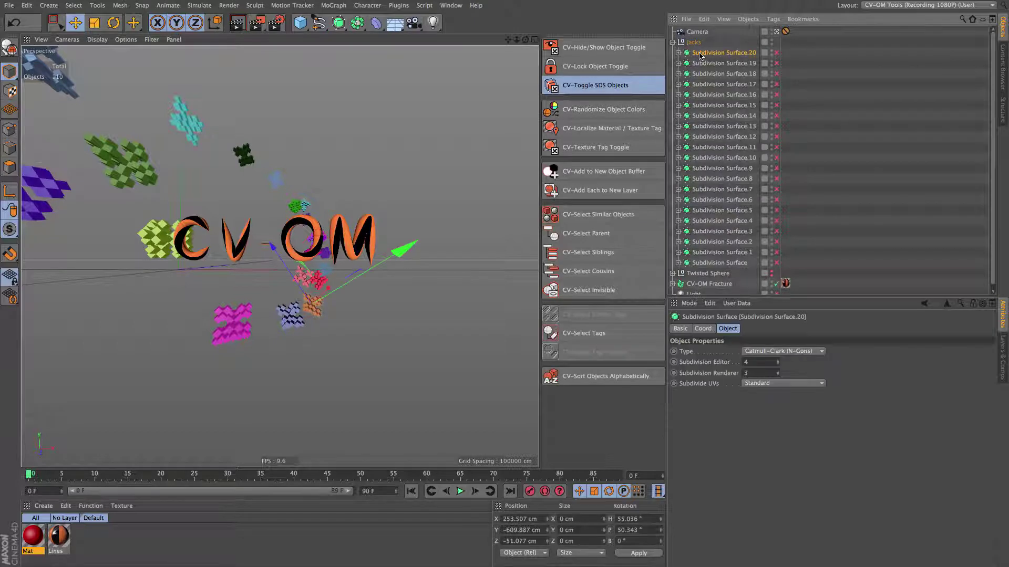
left_click(684, 329)
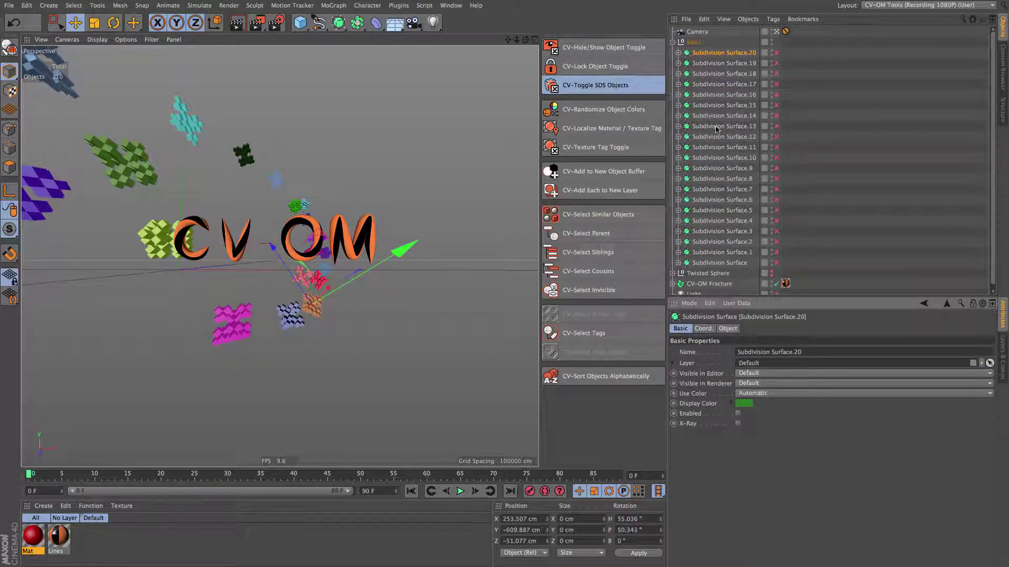
left_click(673, 42)
Clear the selection and run CV-Randomize Object Colors three times
left_click(688, 107)
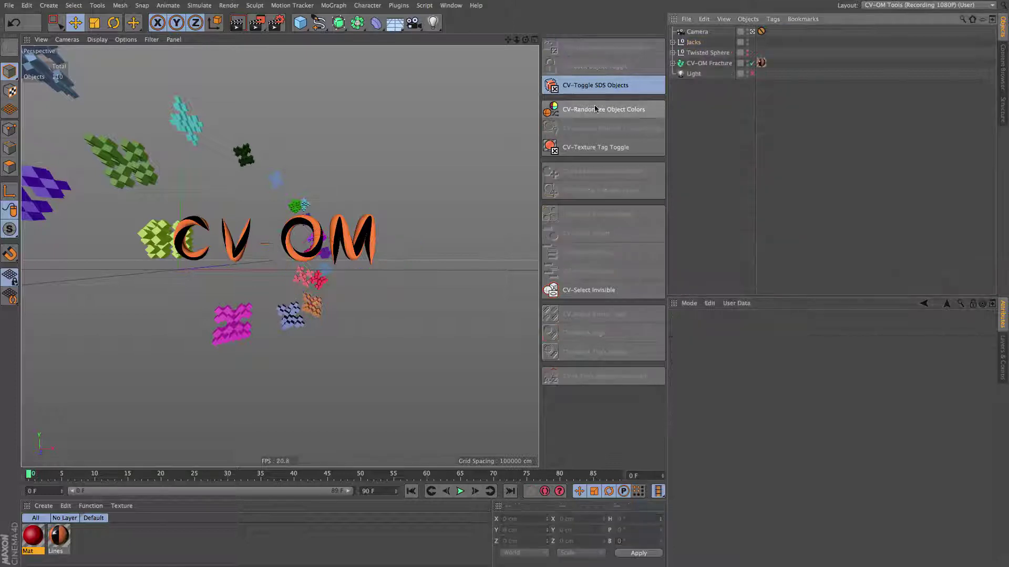
left_click(595, 111)
left_click(595, 111)
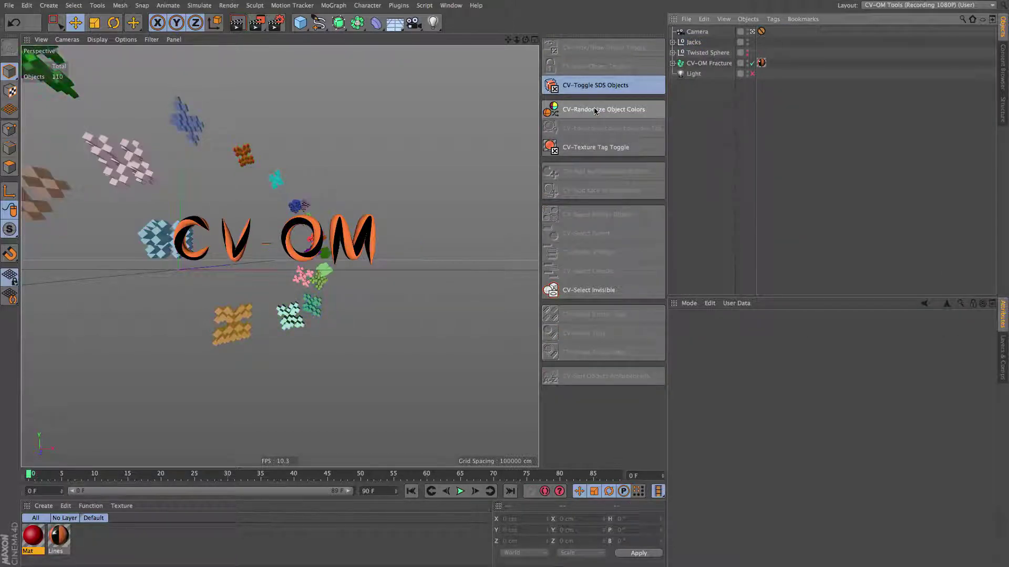
left_click(595, 110)
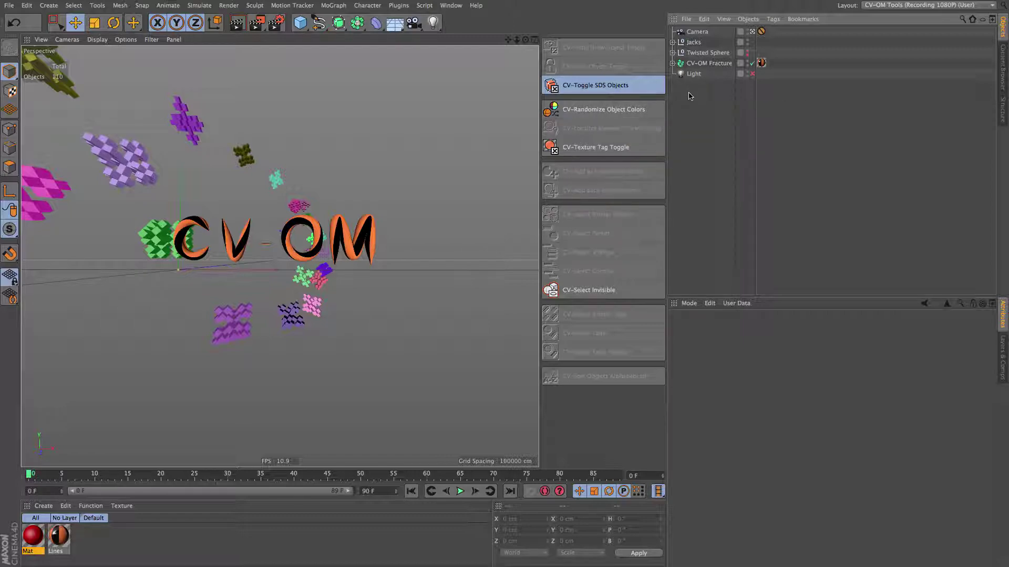
Give CV-OM Fracture its own local material with CV-Localize Material / Texture Tag
left_click(673, 63)
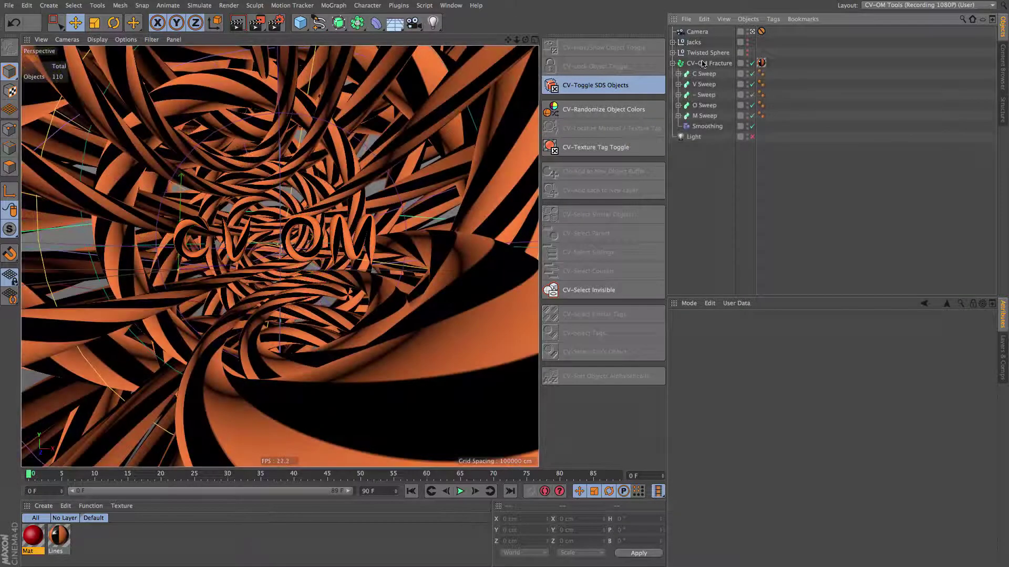
left_click(703, 64)
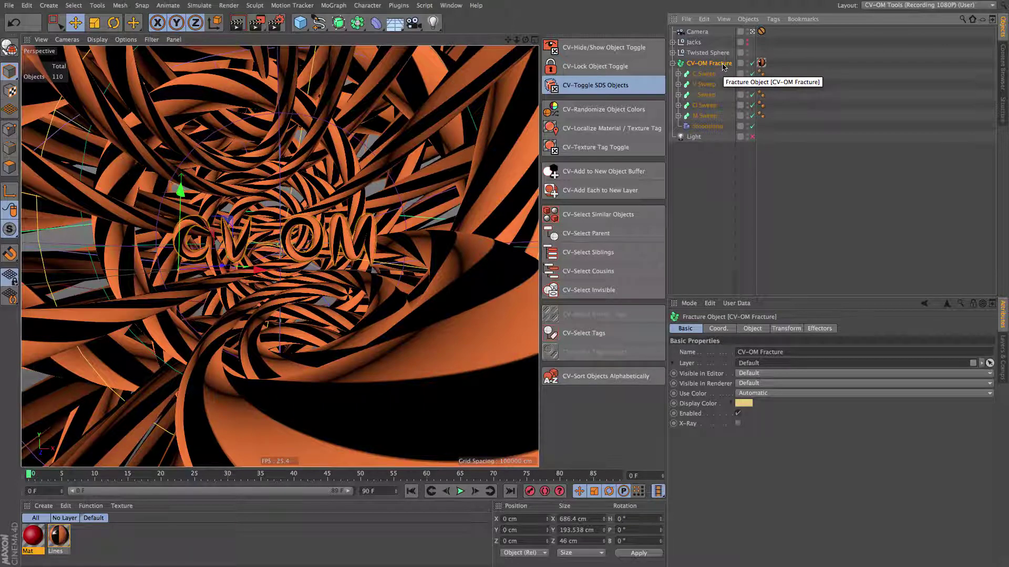
left_click(592, 131)
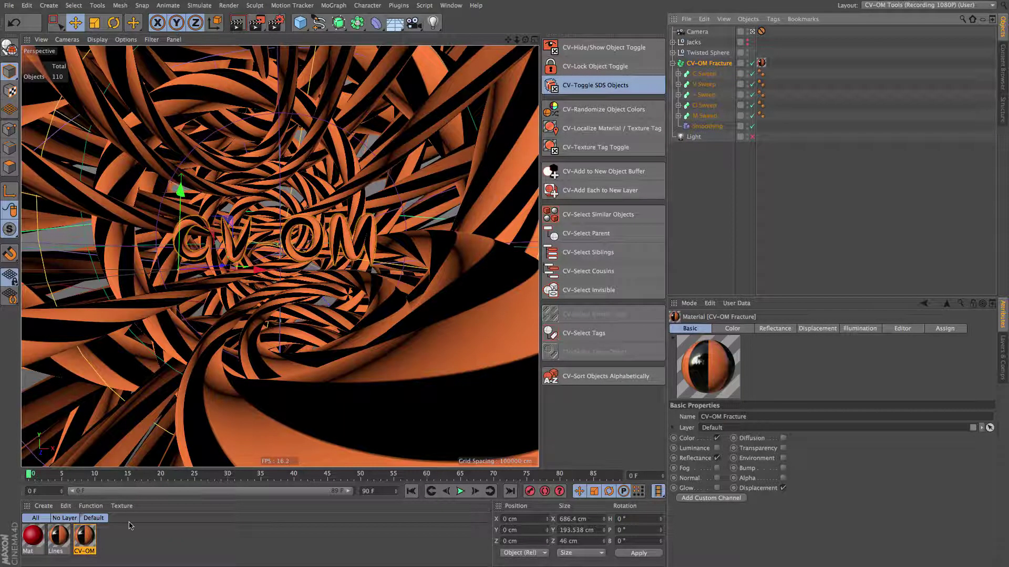
Set the new CV-OM material's Color saturation to 0% so it turns white
double_click(92, 531)
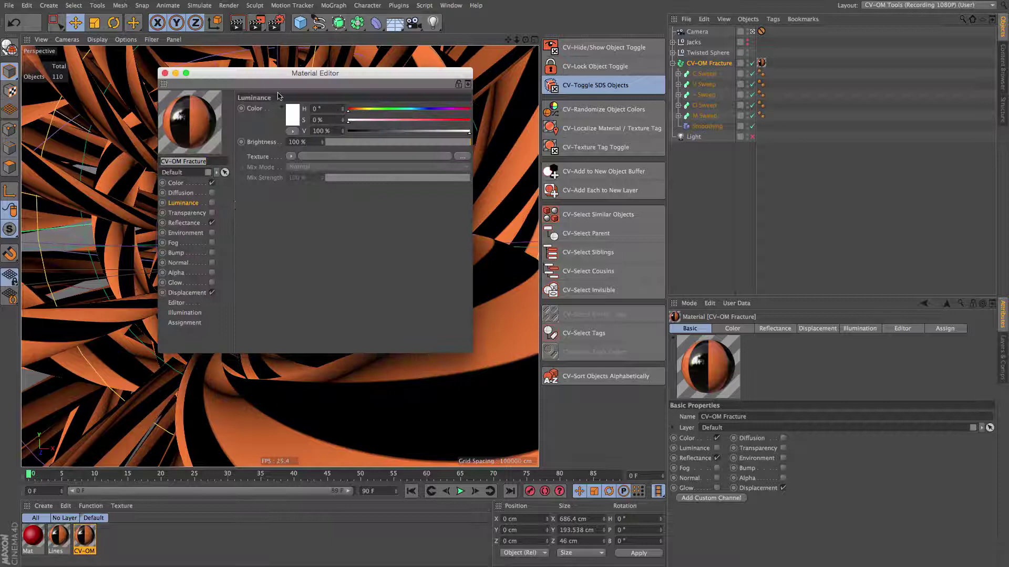
left_click_drag(282, 79, 564, 150)
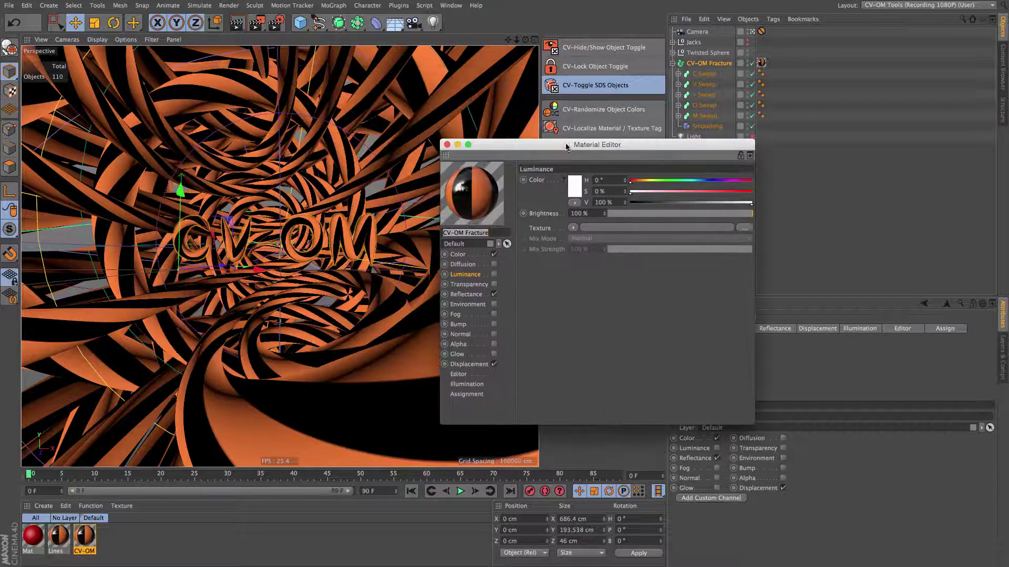
left_click(467, 257)
left_click_drag(662, 194, 633, 192)
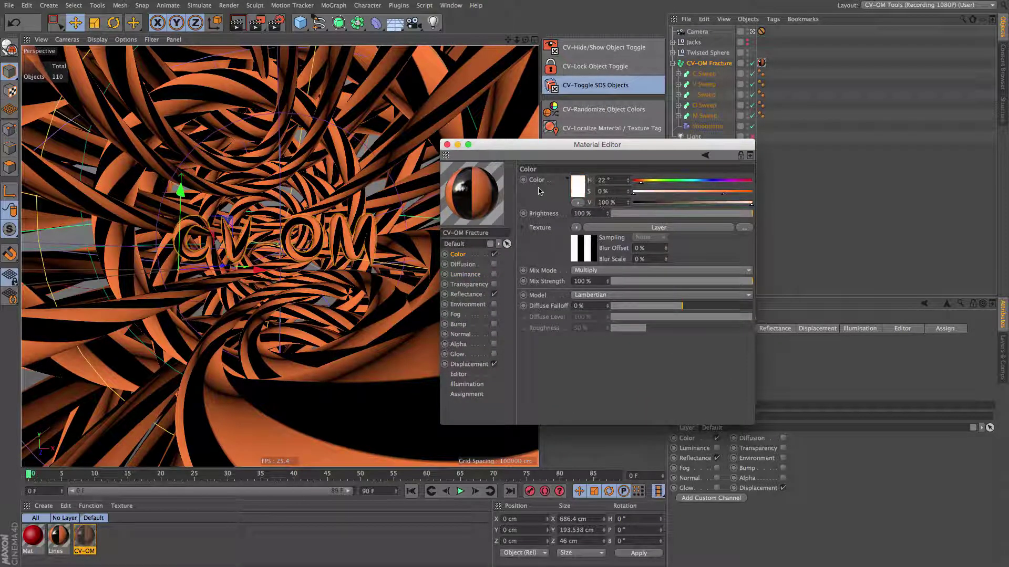
left_click(446, 144)
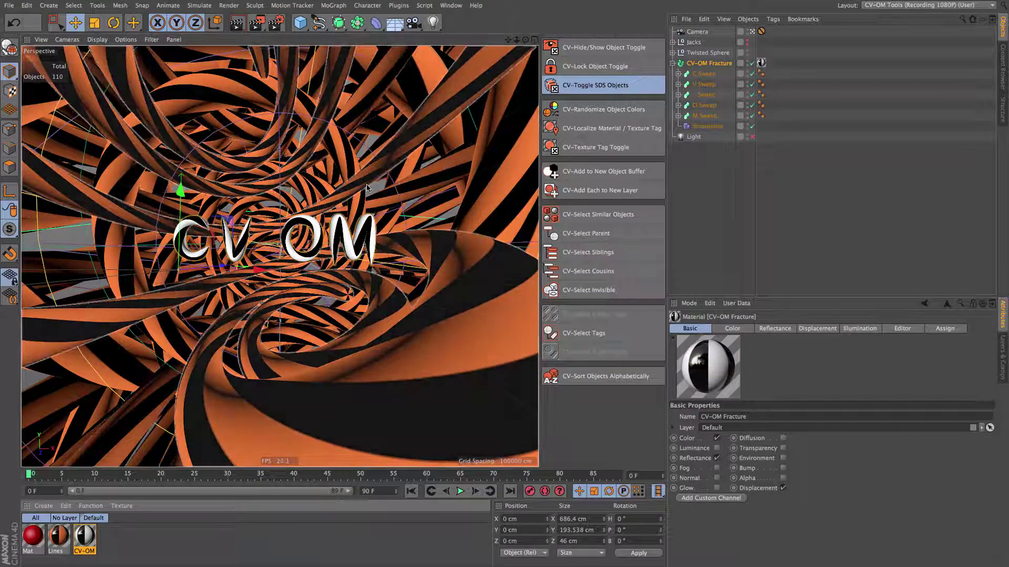
Toggle CV-OM Fracture's texture tag material link off and back on, then collapse and deselect
left_click(687, 174)
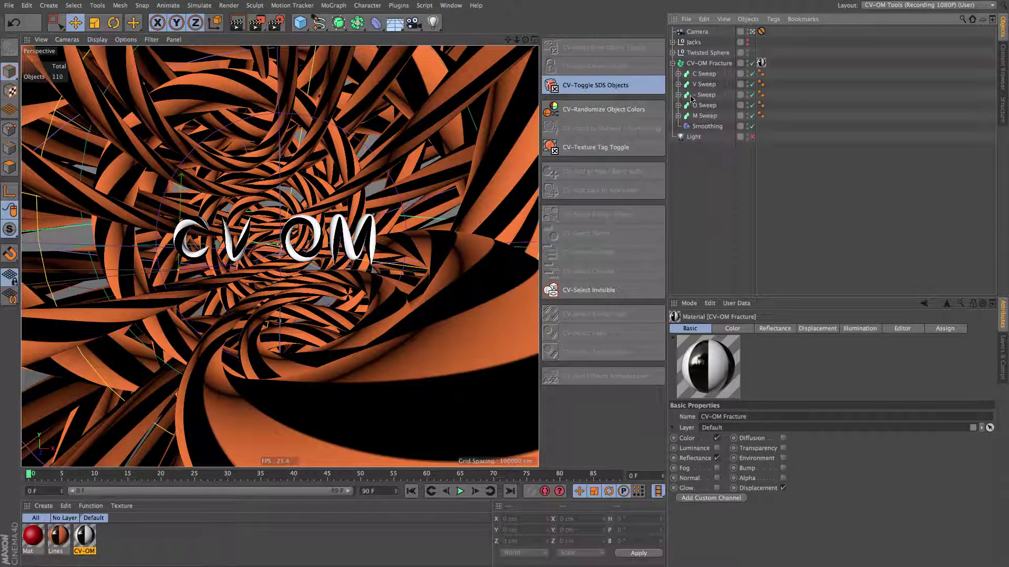
left_click(699, 67)
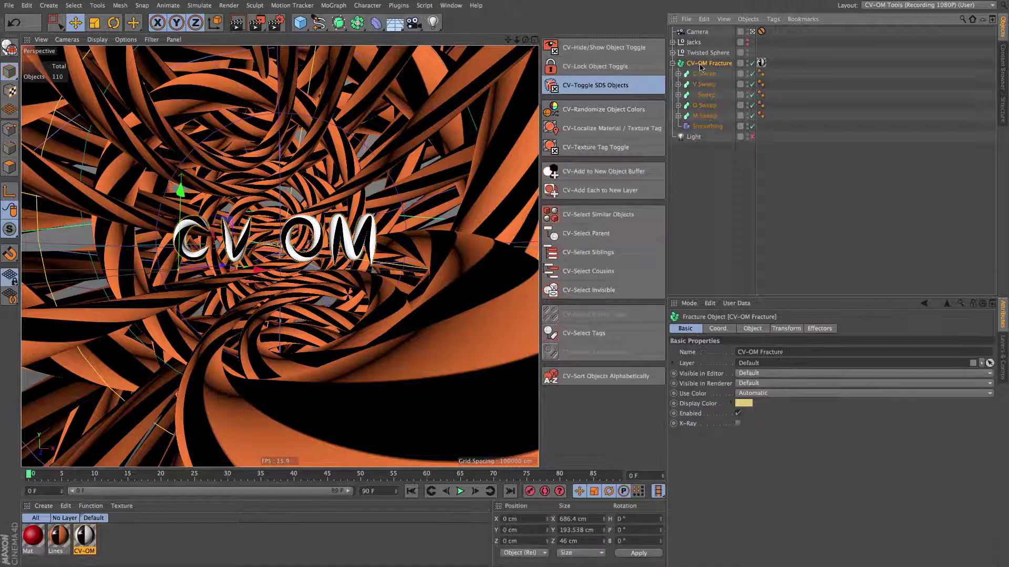
left_click(761, 63)
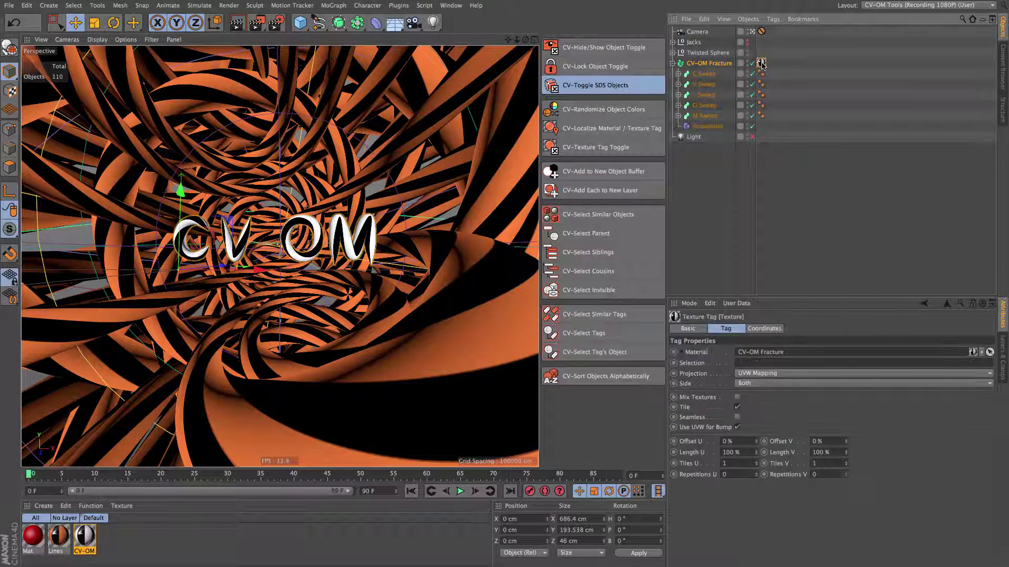
left_click(607, 151)
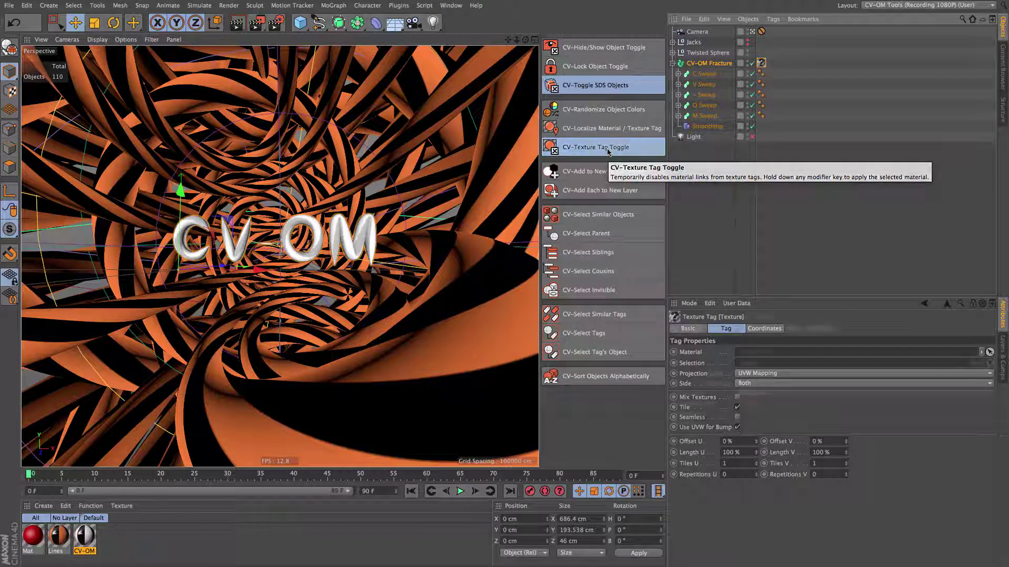
left_click(609, 153)
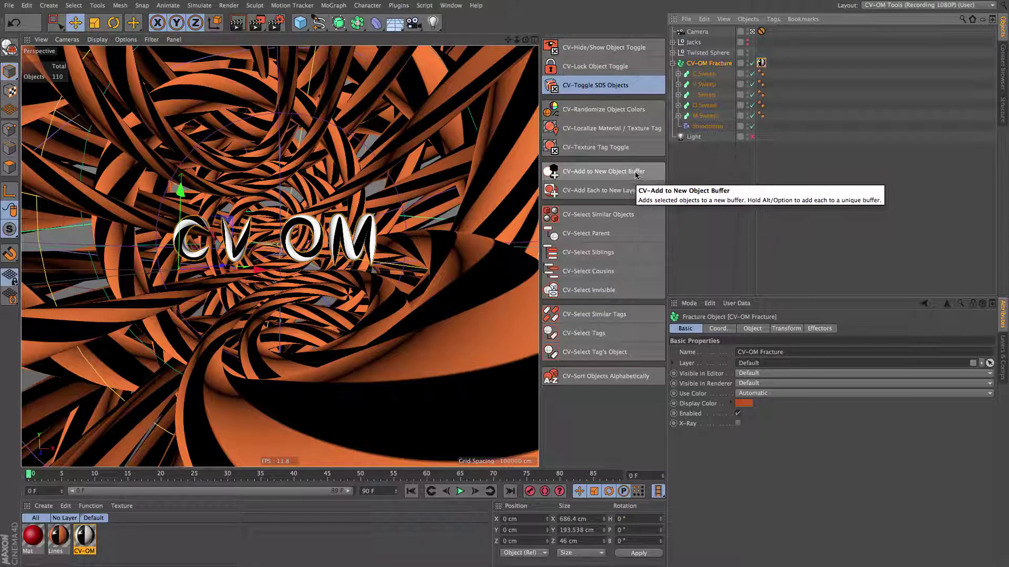
left_click(673, 63)
left_click(721, 106)
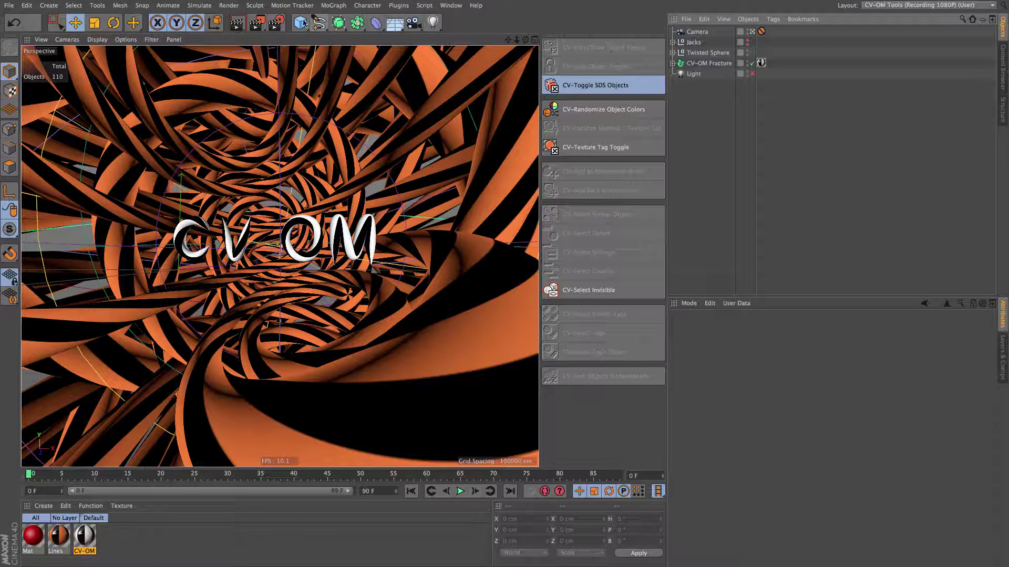
Delete all four object buffer passes from the Render Settings Multi-Pass list
left_click(276, 27)
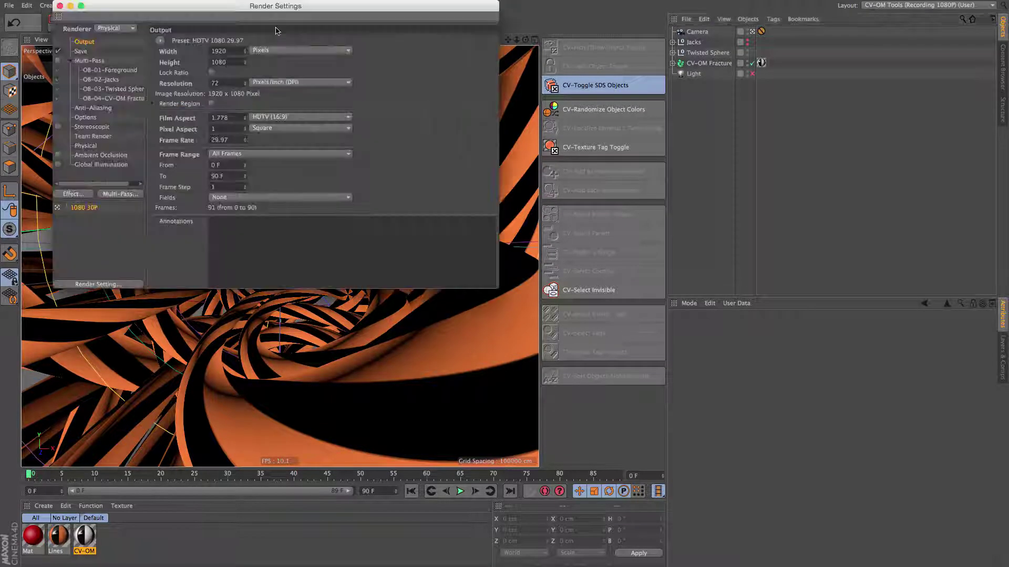
left_click_drag(278, 11, 720, 202)
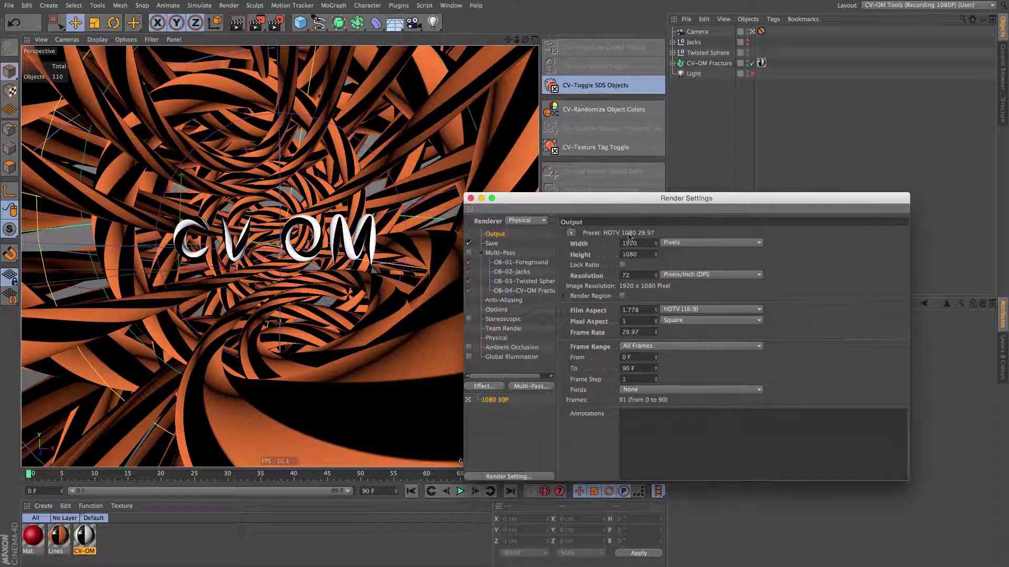
left_click(523, 262)
left_click(525, 290, "shift")
key("Delete")
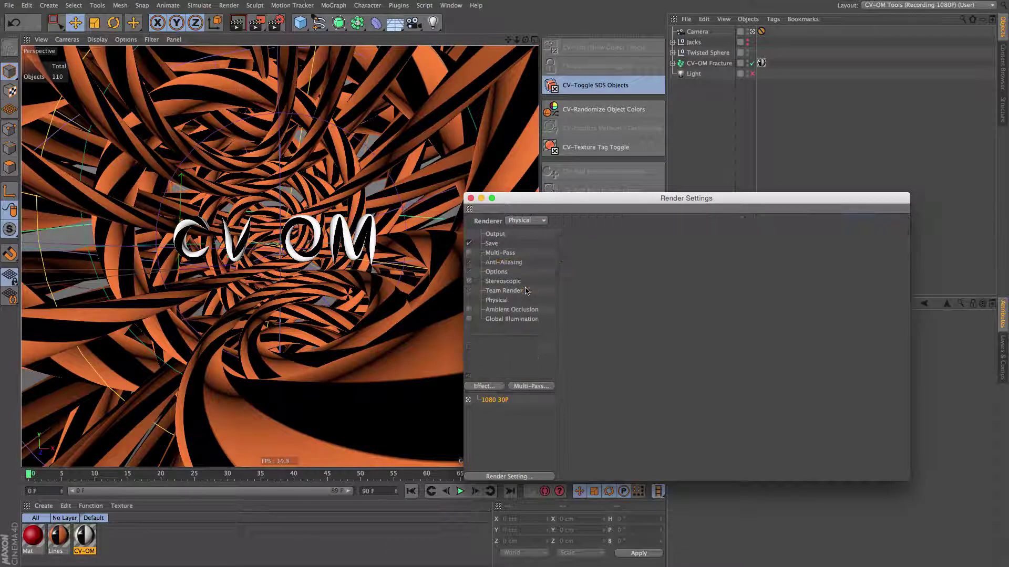
left_click_drag(641, 199, 641, 297)
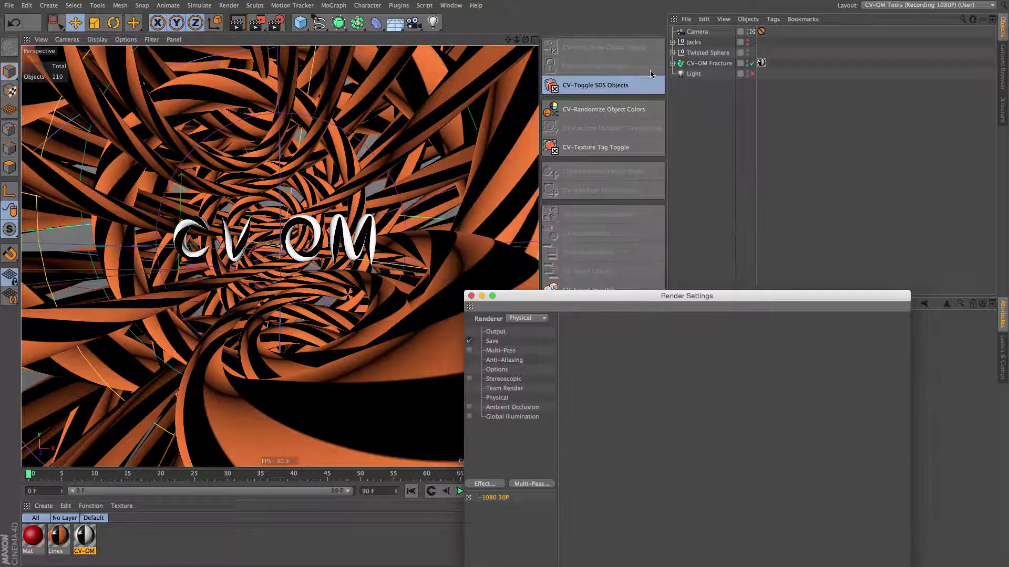
Unhide the Jacks group and add Twisted Sphere to the selection
left_click(694, 43)
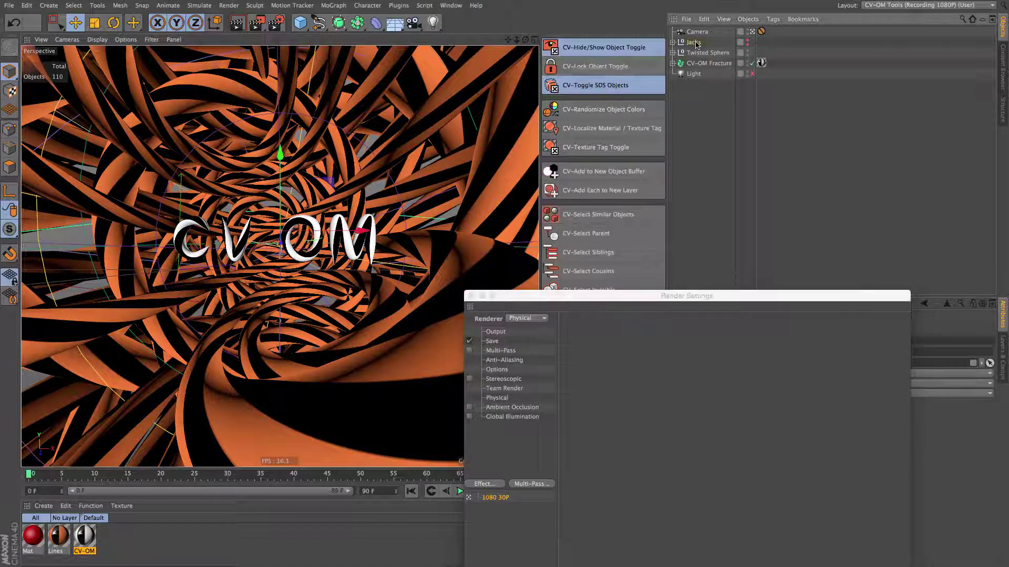
left_click(594, 48)
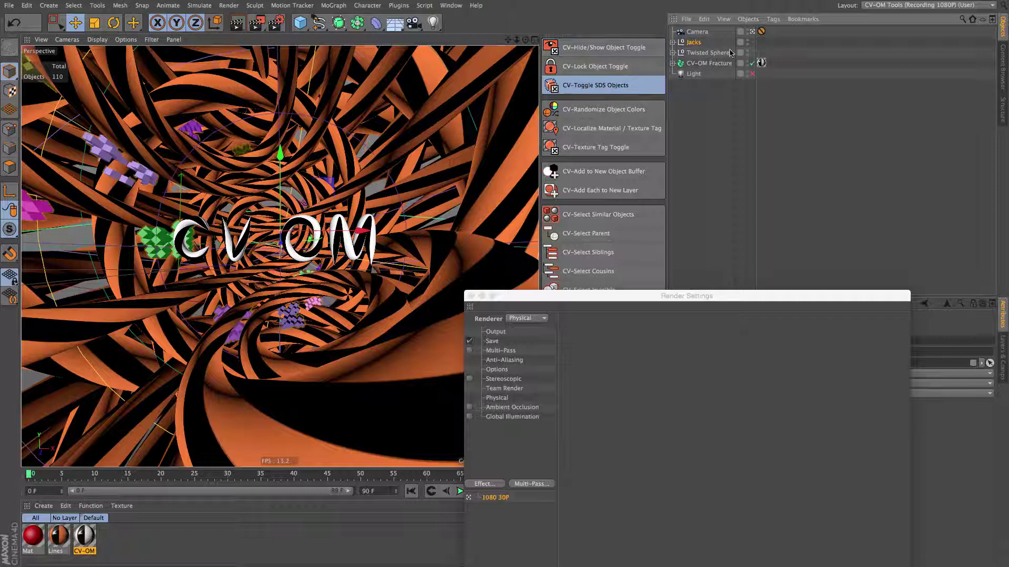
left_click(706, 52, "shift")
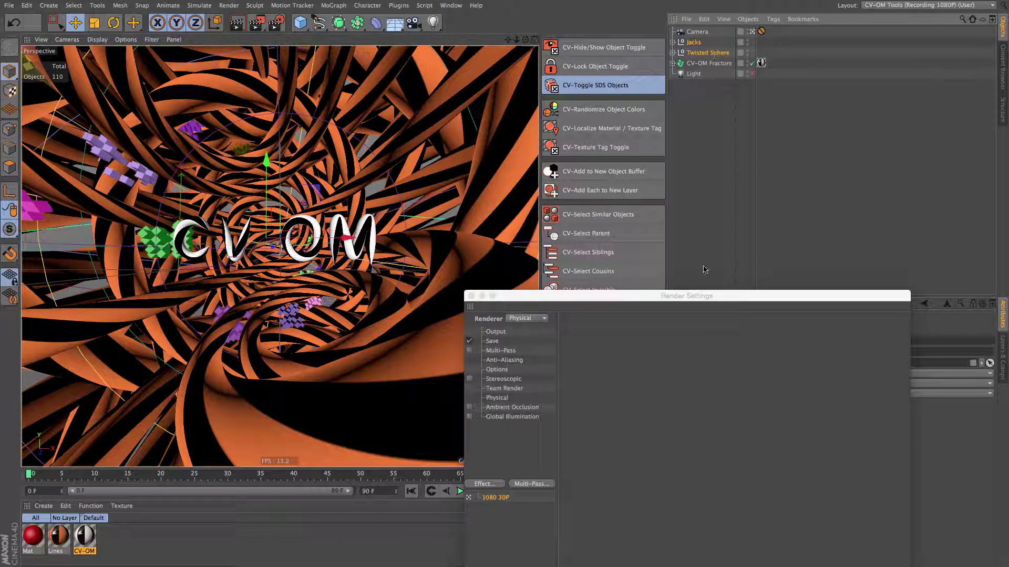
left_click_drag(660, 297, 253, 325)
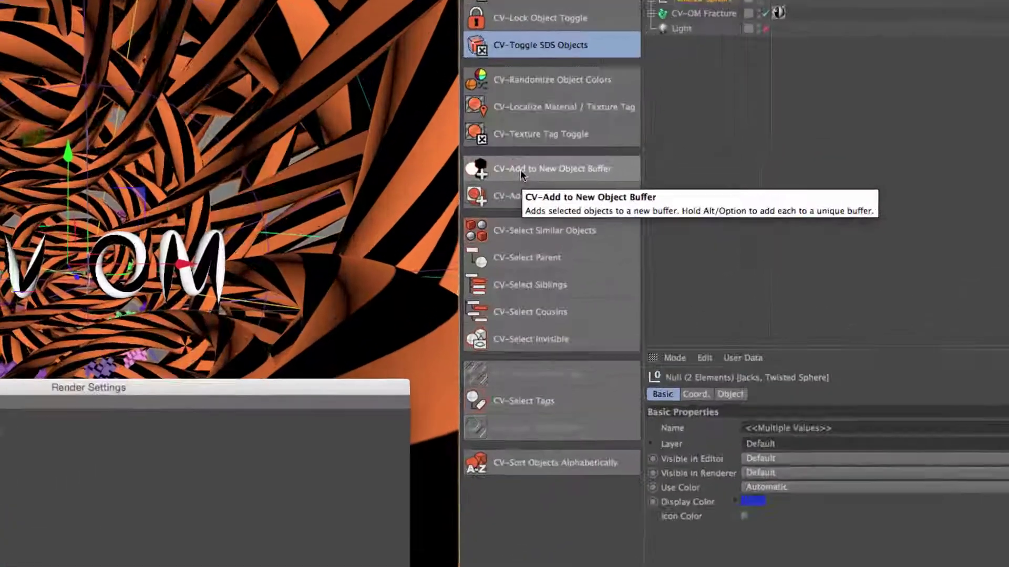
Add the selection to a new object buffer named 'Background'
left_click(582, 174)
left_click_drag(441, 132, 494, 240)
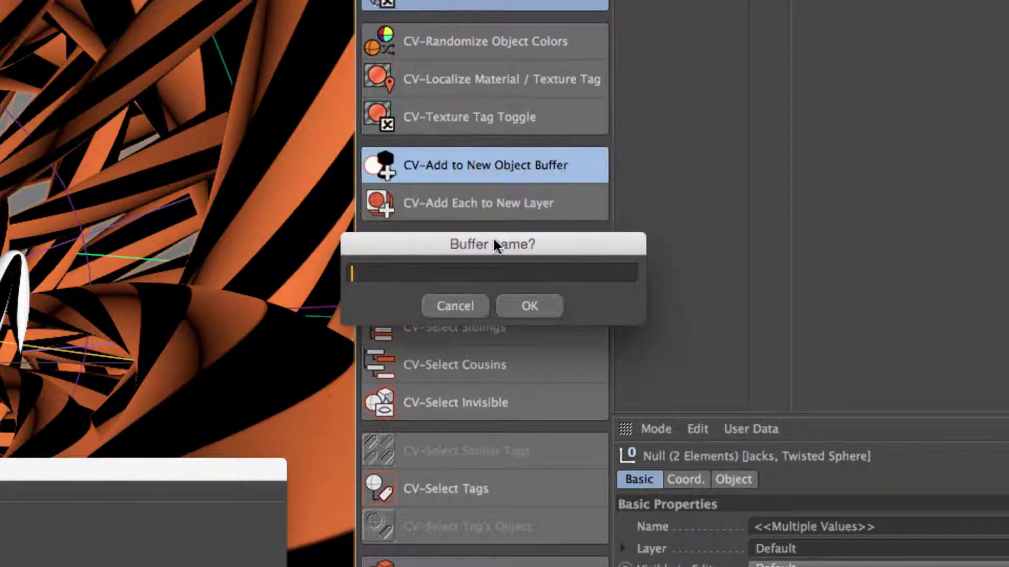
type("Background")
key("Return")
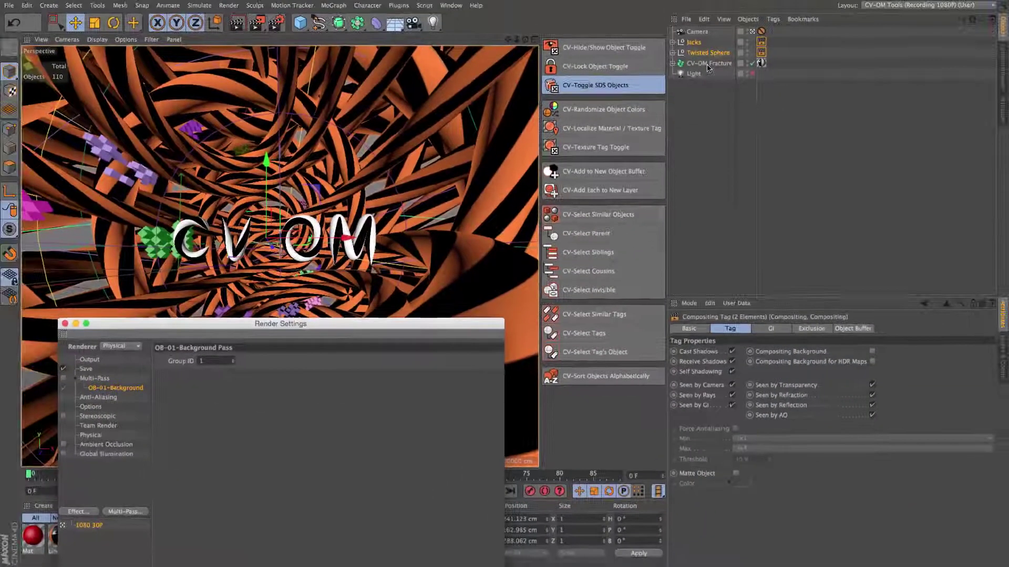
Add CV-OM Fracture to new object buffer OB-02 and check its pass and compositing tag
left_click(707, 64)
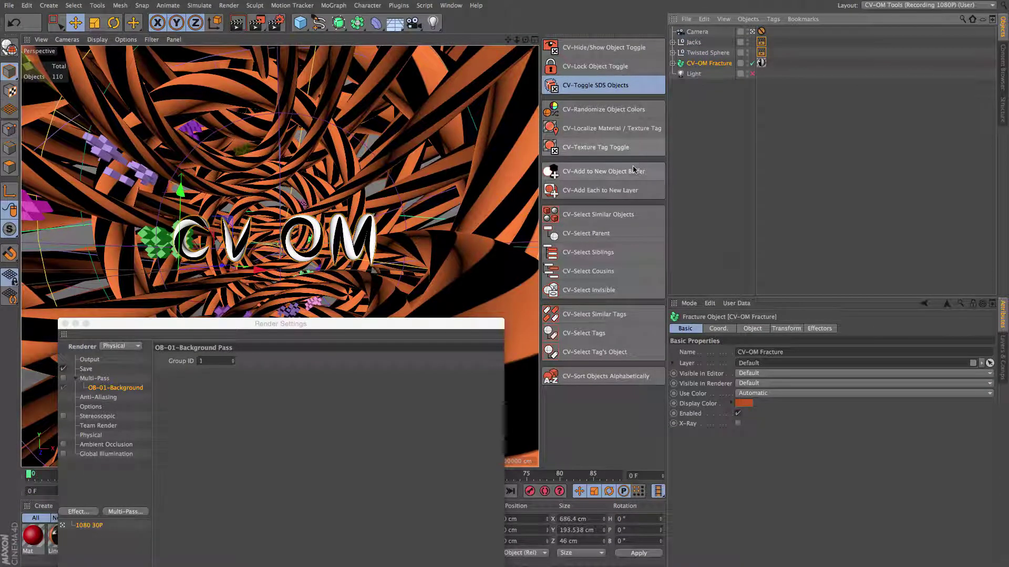
left_click(613, 177)
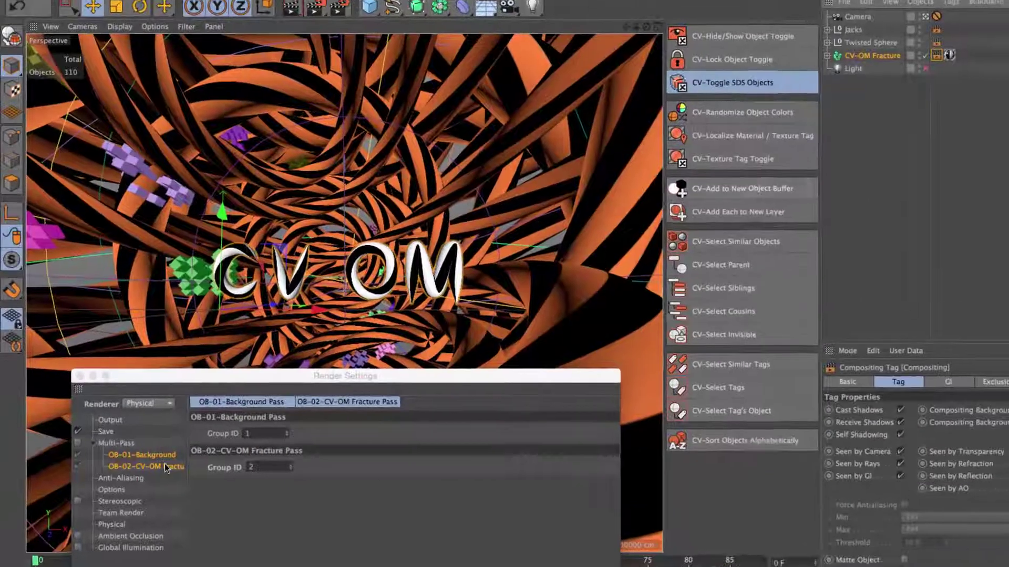
left_click(120, 410)
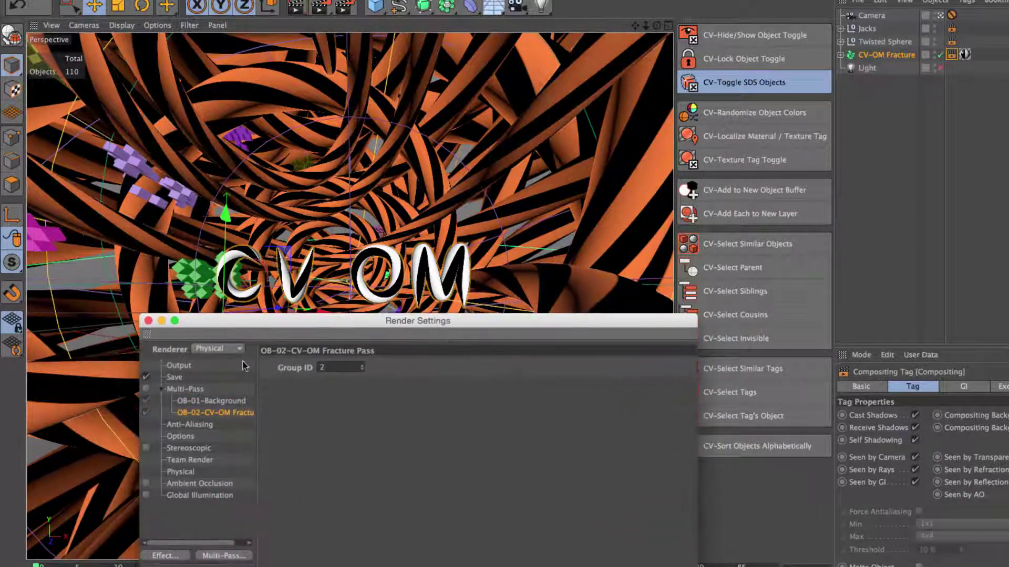
left_click(222, 402, "shift")
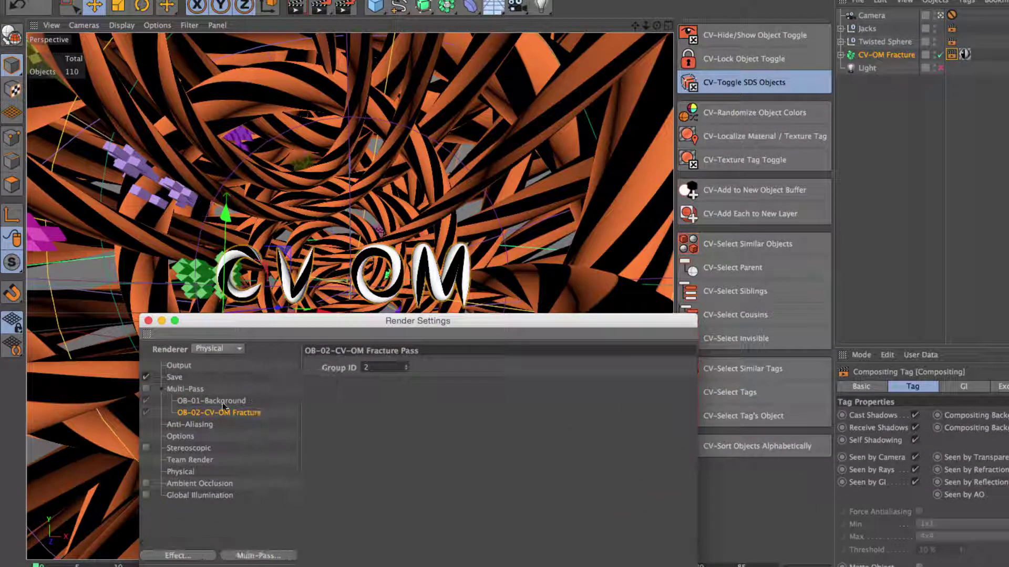
left_click(223, 412)
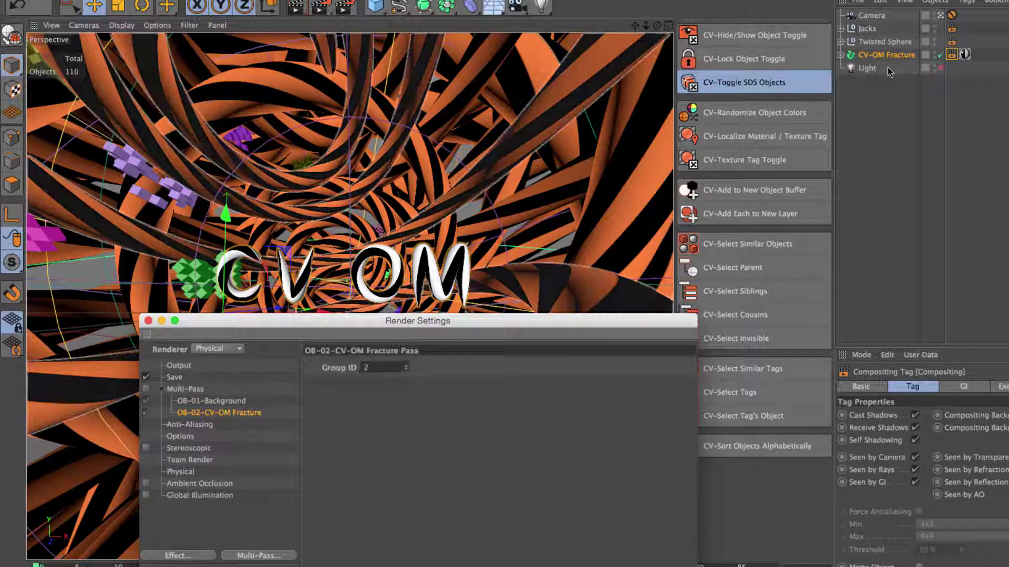
left_click(956, 55)
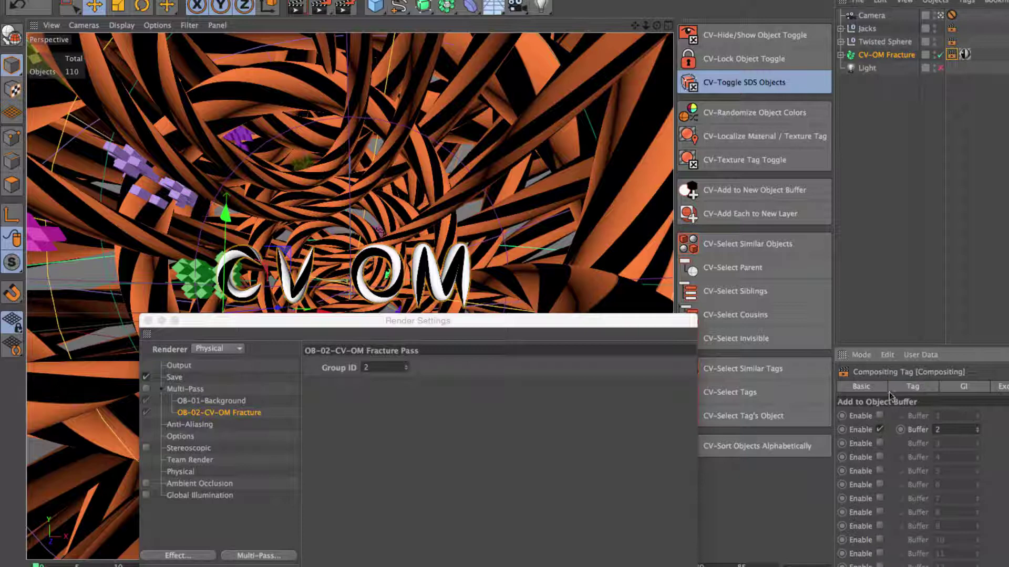
Give Jacks and Twisted Sphere separate buffers OB-03 and OB-04, then close Render Settings
left_click(867, 28)
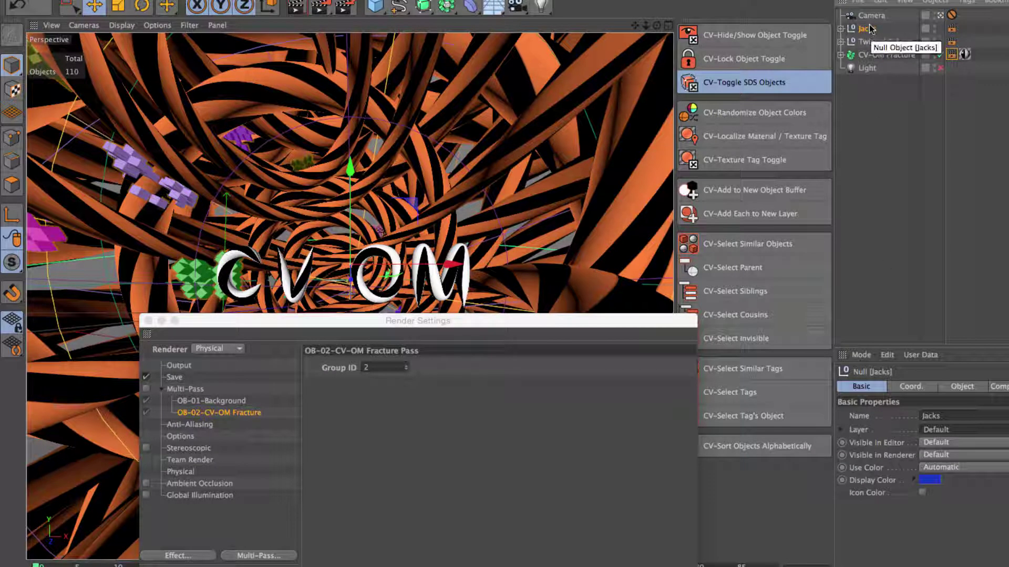
left_click(885, 42, "shift")
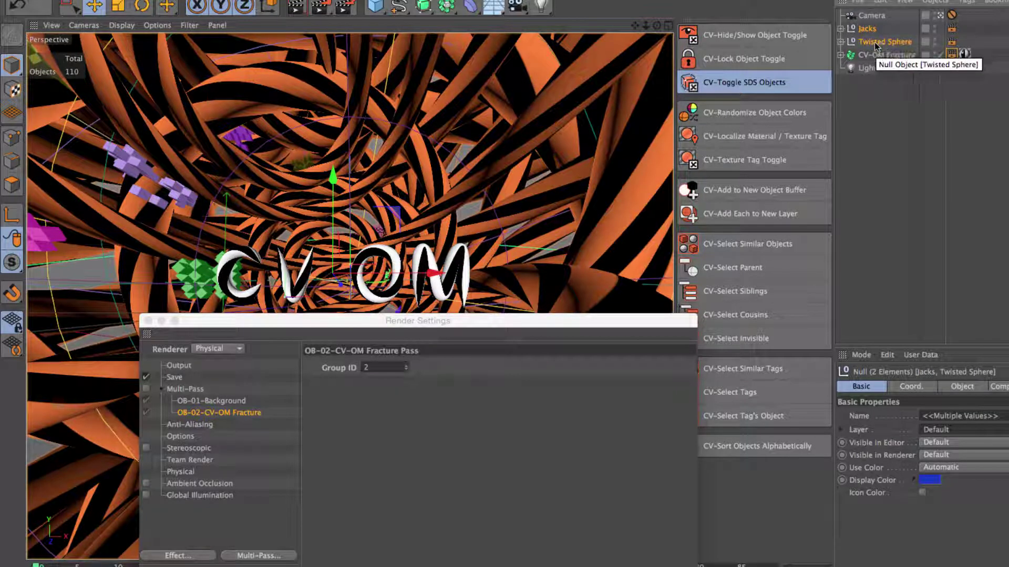
left_click(769, 194)
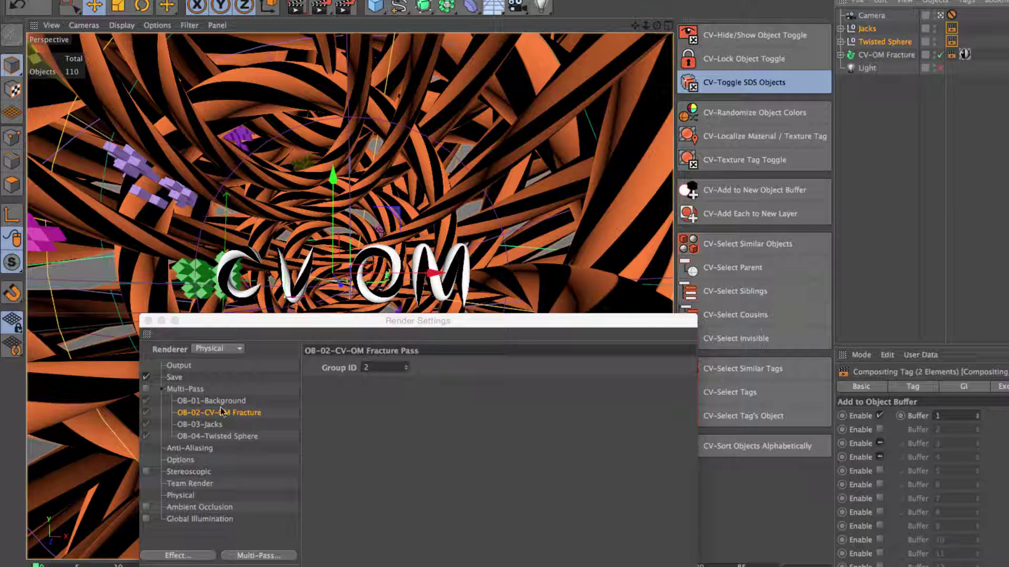
left_click(215, 436)
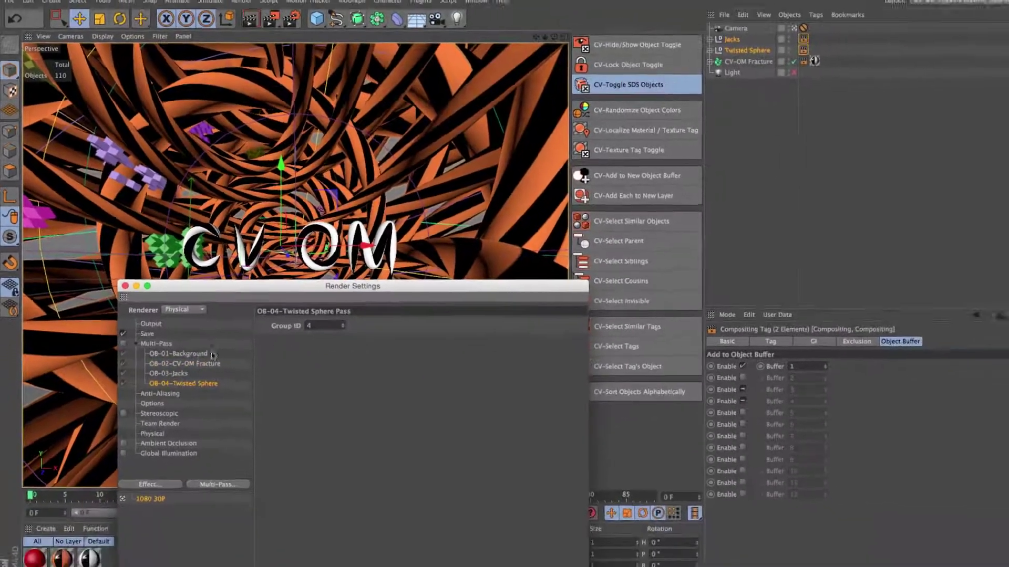
key("Escape")
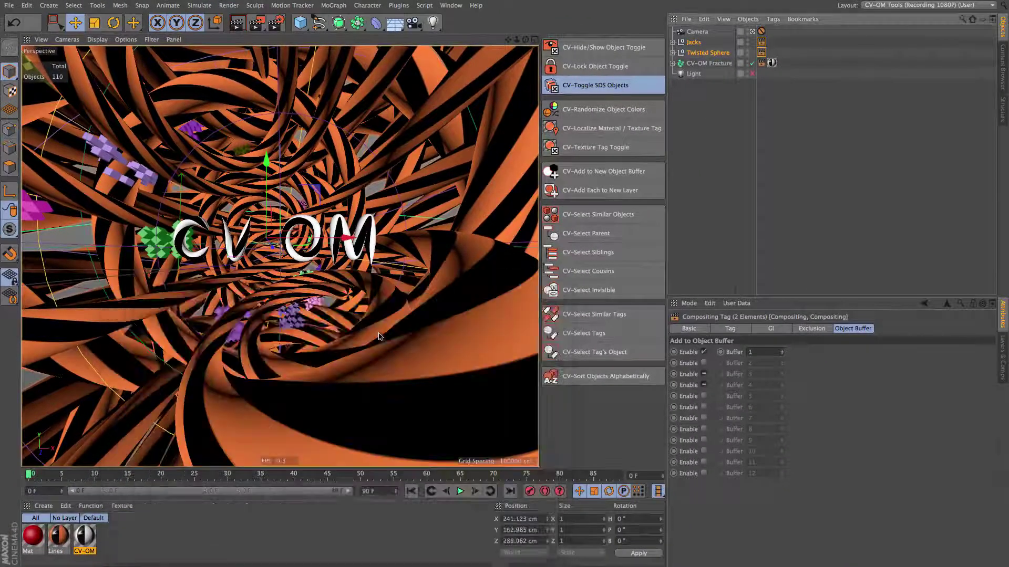
Marquee-select all five scene objects, use CV-Add Each to New Layer, and show the Layers list
left_click(680, 135)
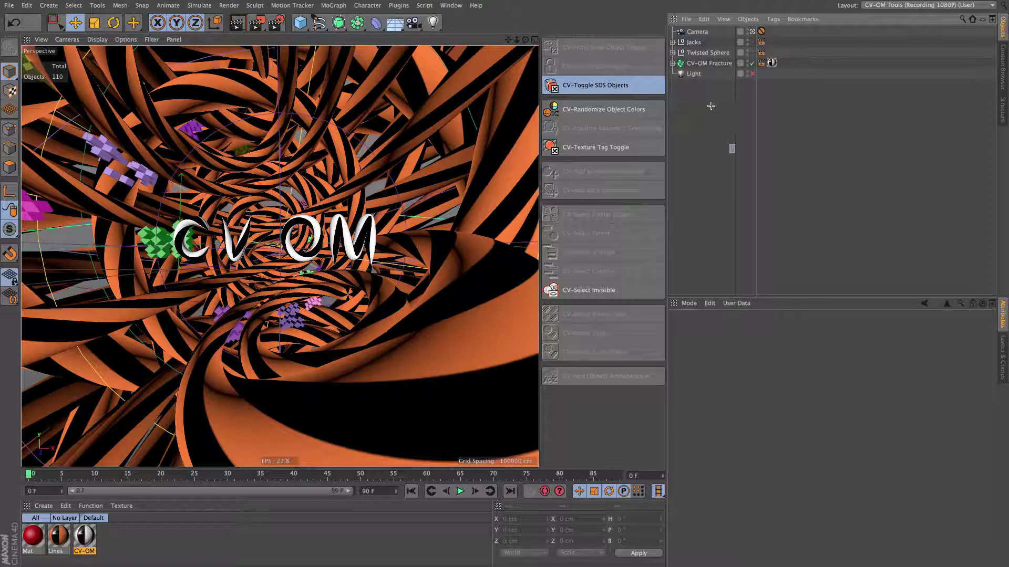
left_click_drag(736, 154, 680, 29)
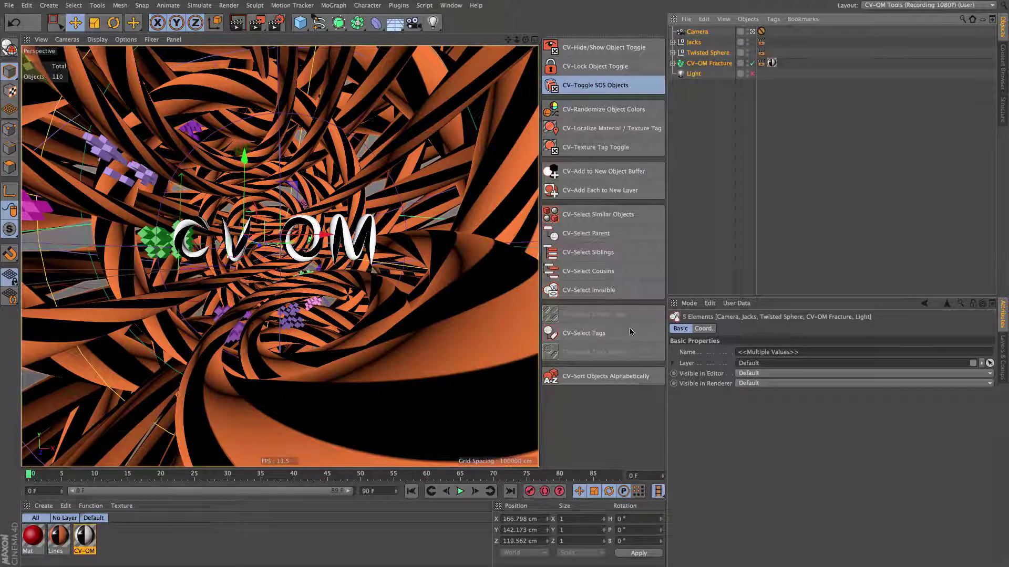
left_click(595, 197)
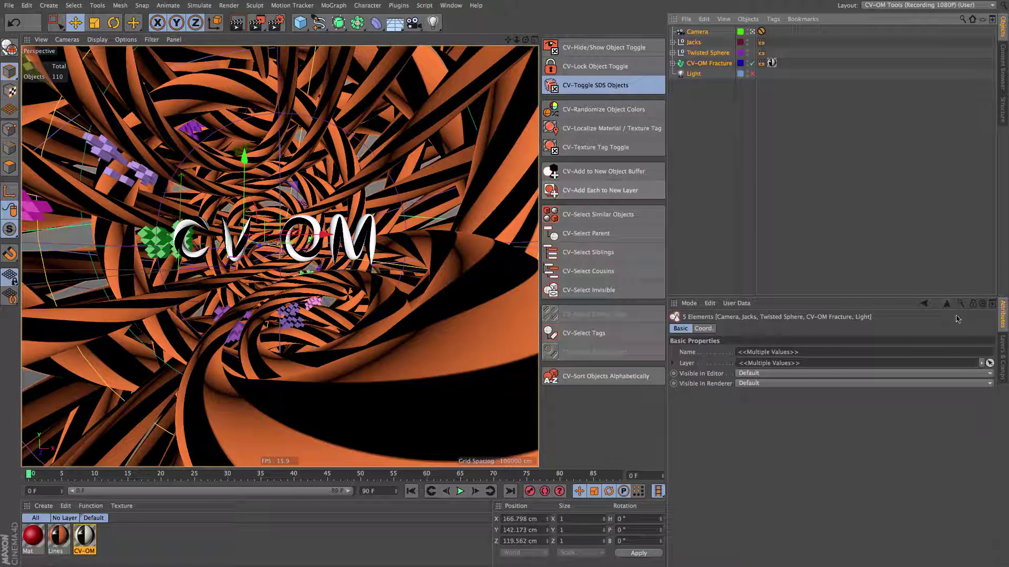
left_click(1002, 351)
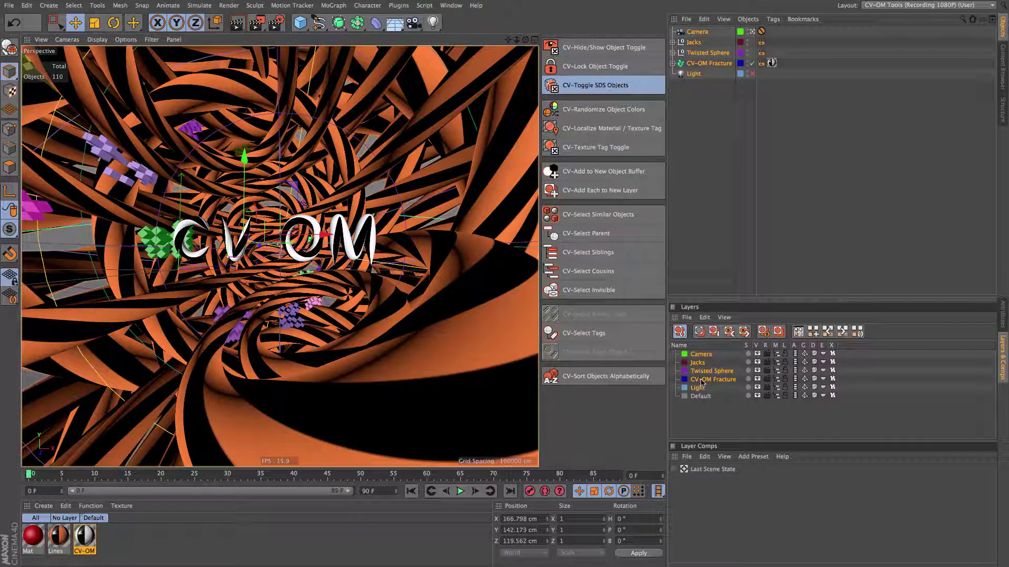
Deselect all, then toggle the Camera layer's M switch off and back on
left_click(711, 216)
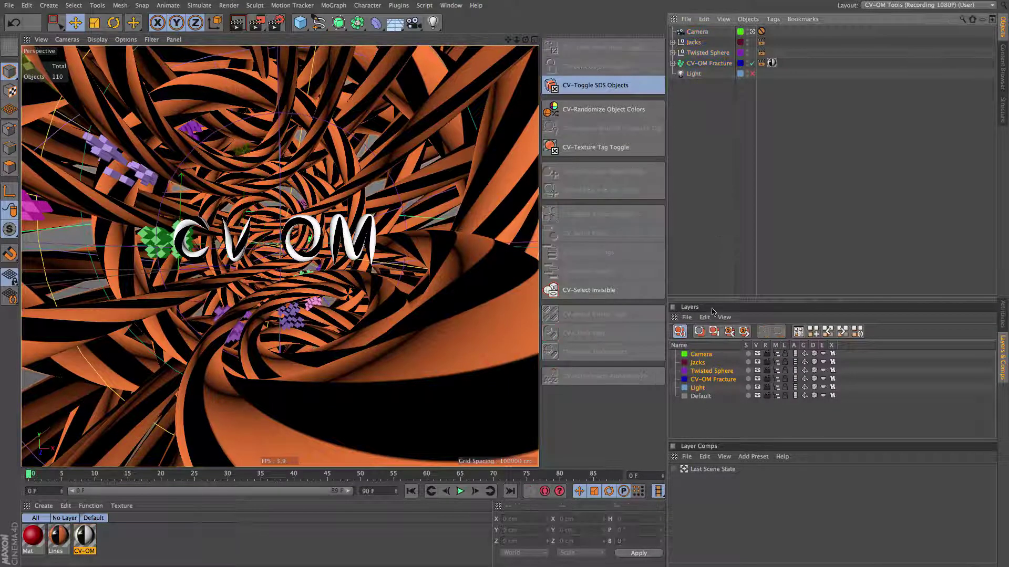
left_click(777, 355)
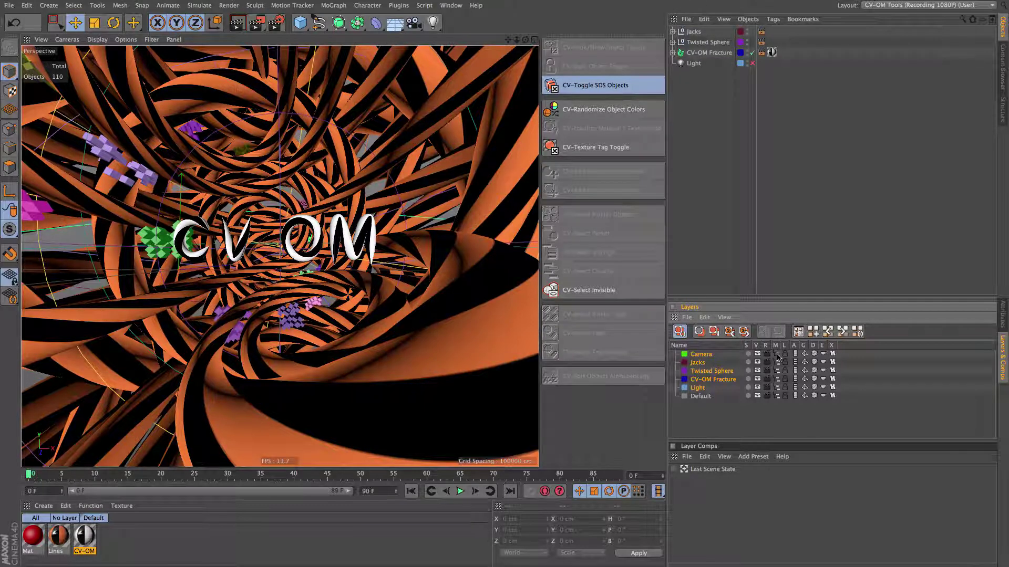
left_click(777, 355)
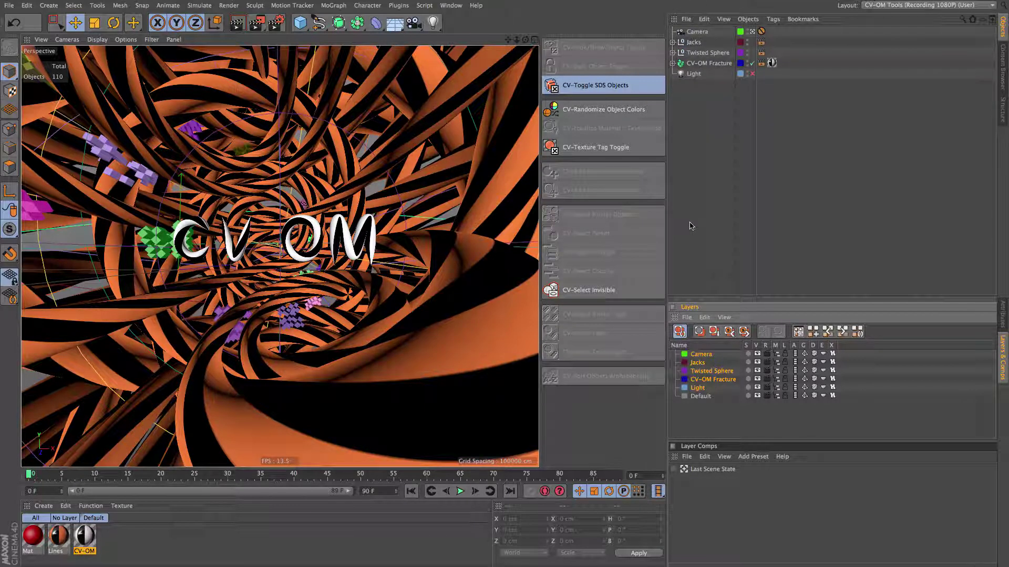
left_click(696, 166)
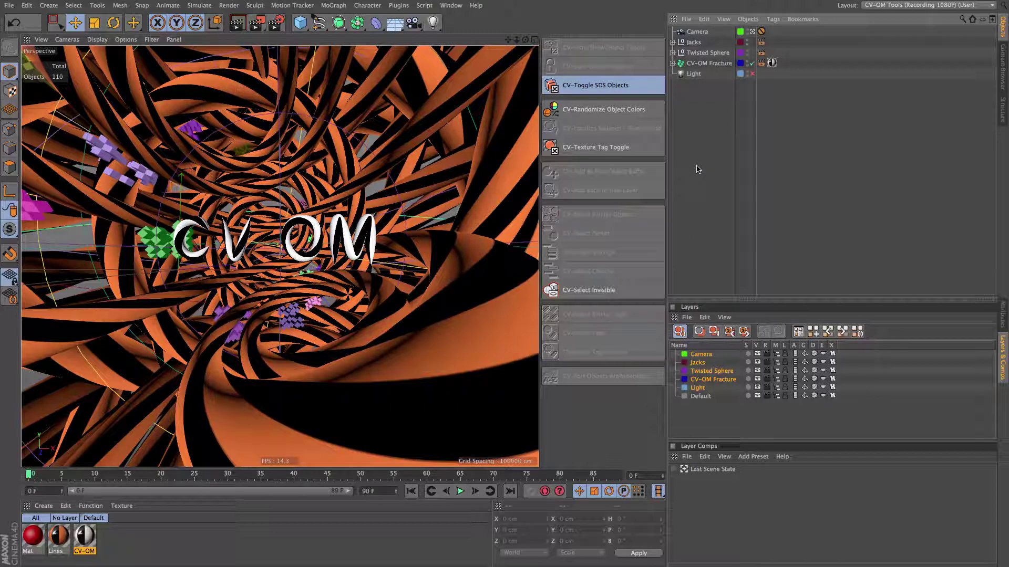
Expand Jacks, select Subdivision Surface.20, and use CV-Select Similar Objects to select every Subdivision Surface
left_click(673, 42)
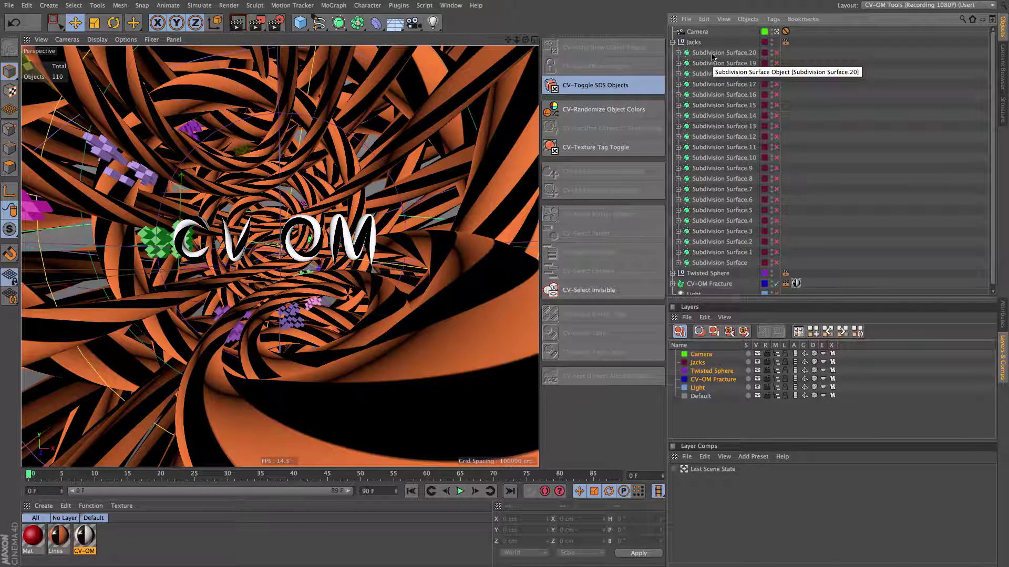
left_click(713, 53)
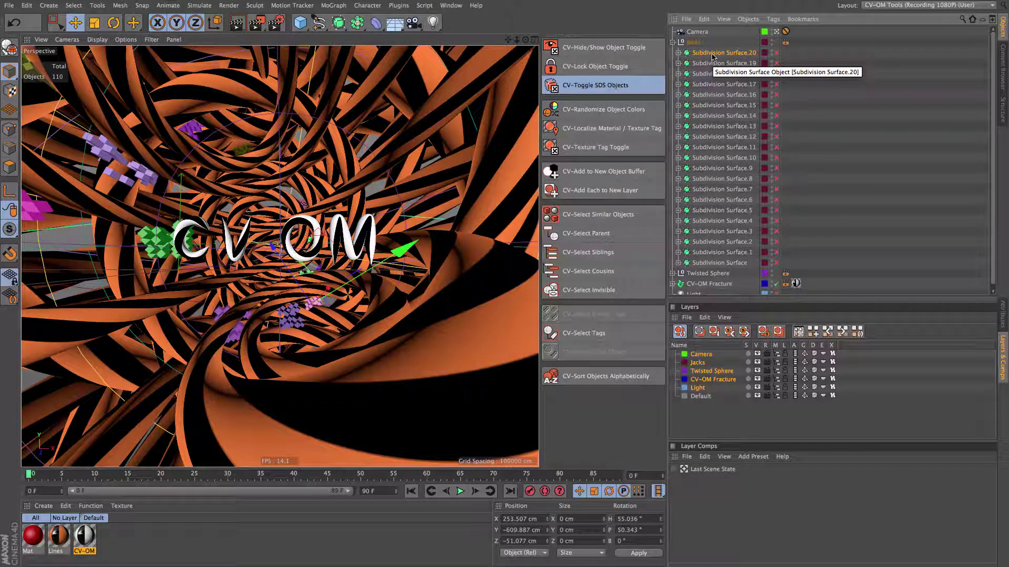
left_click(593, 219)
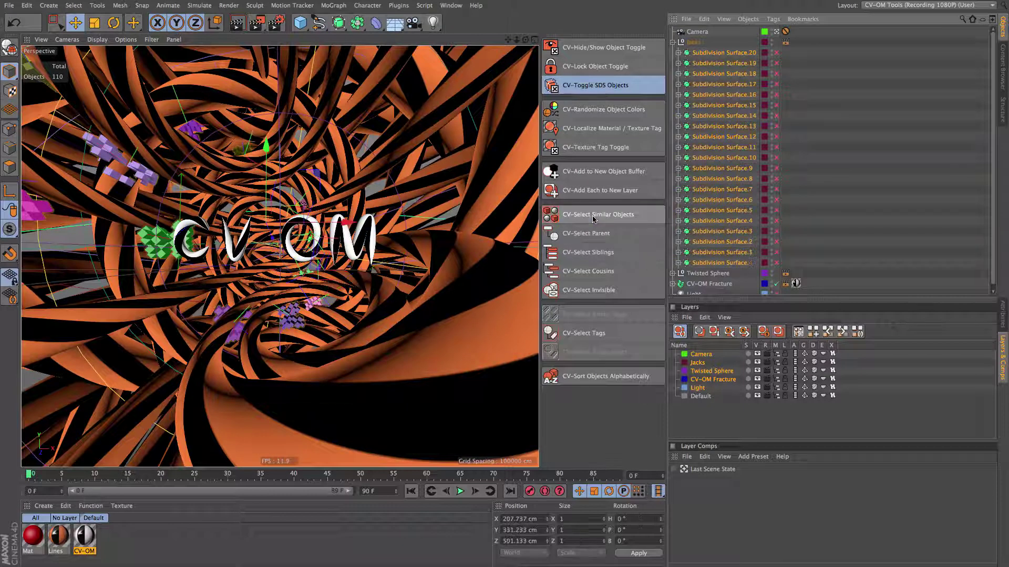
left_click(715, 54)
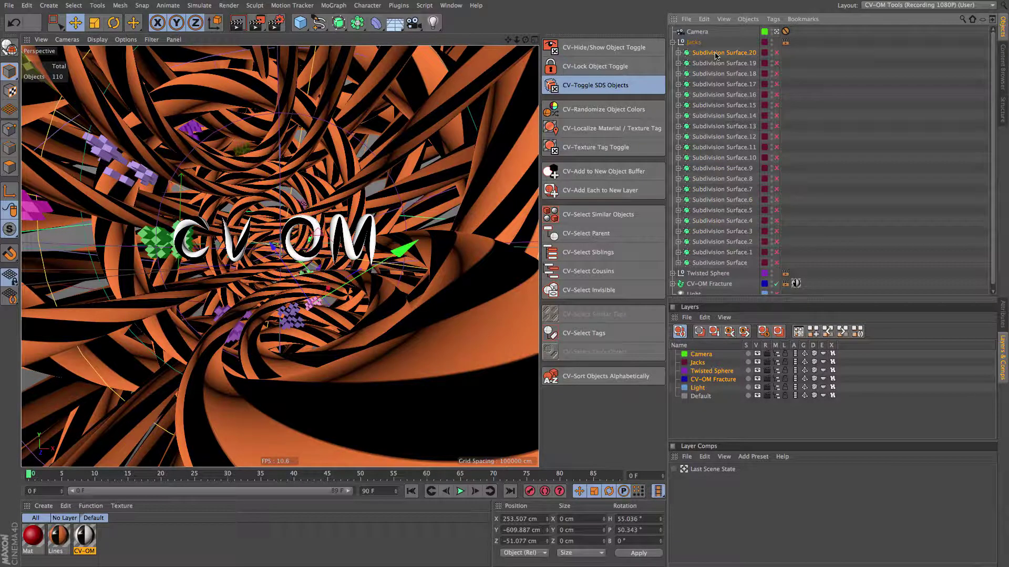
left_click(599, 224)
key("ctrl+z")
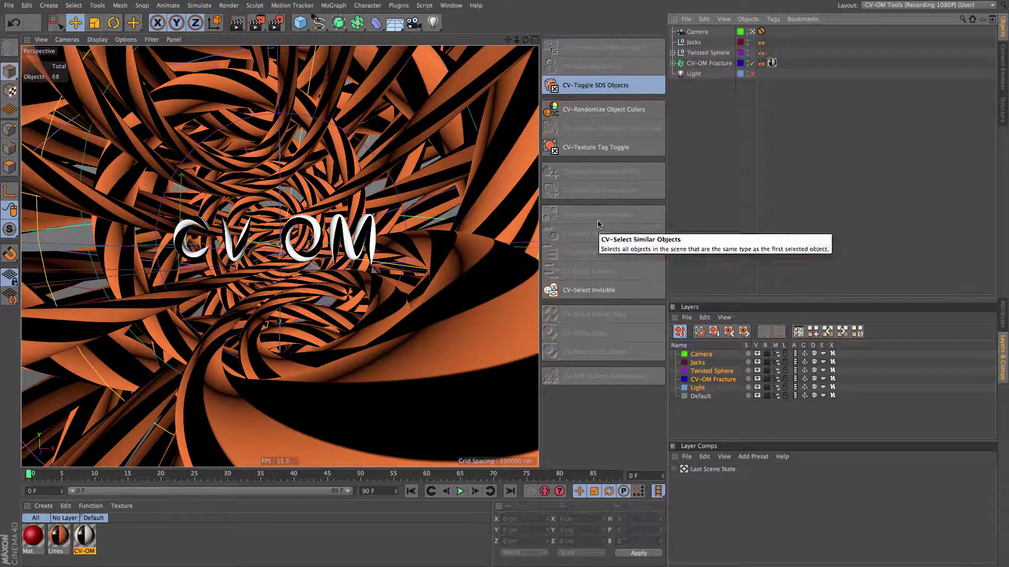
left_click(599, 224)
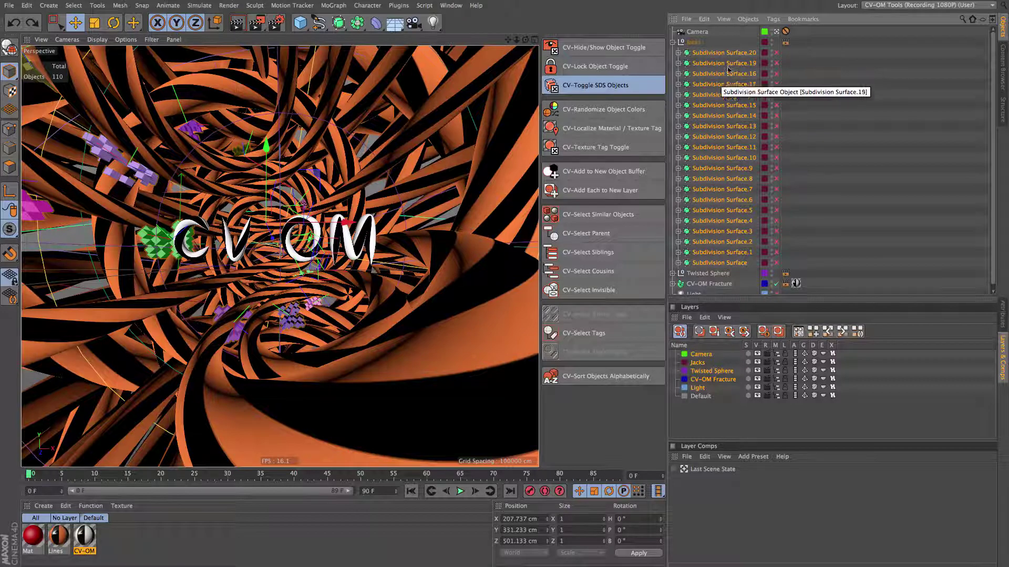
left_click(609, 238)
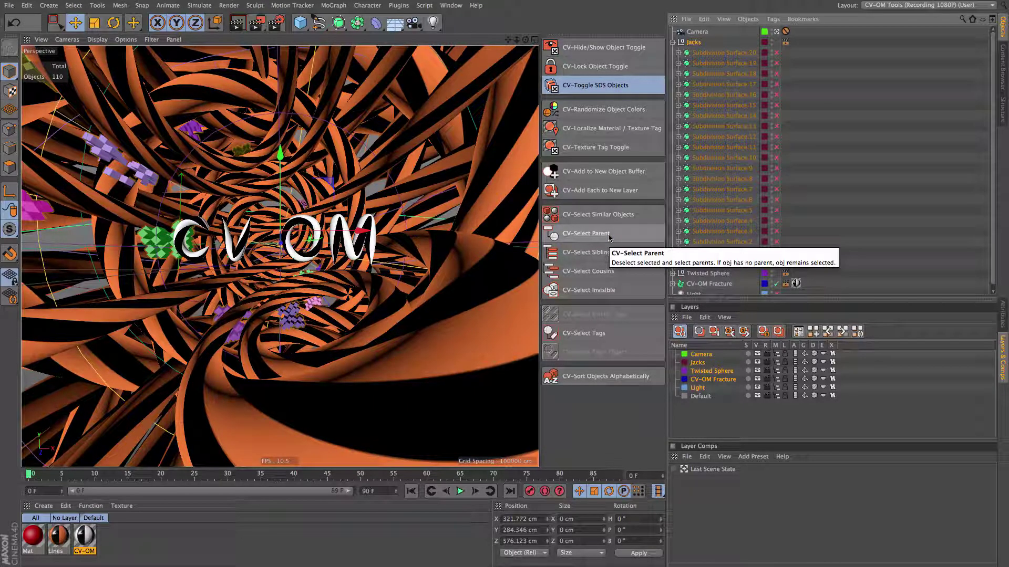
left_click(110, 158)
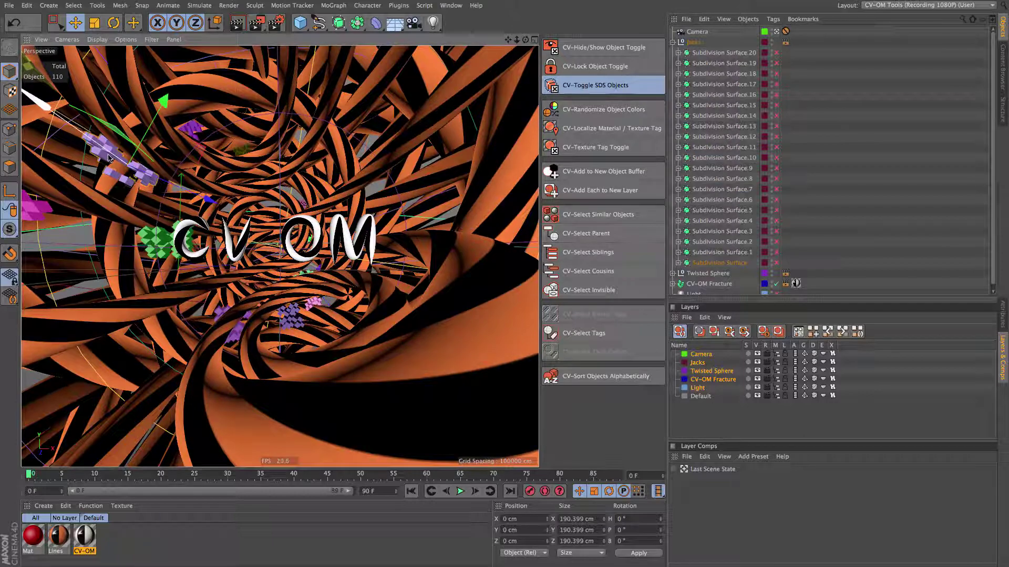
left_click(164, 254)
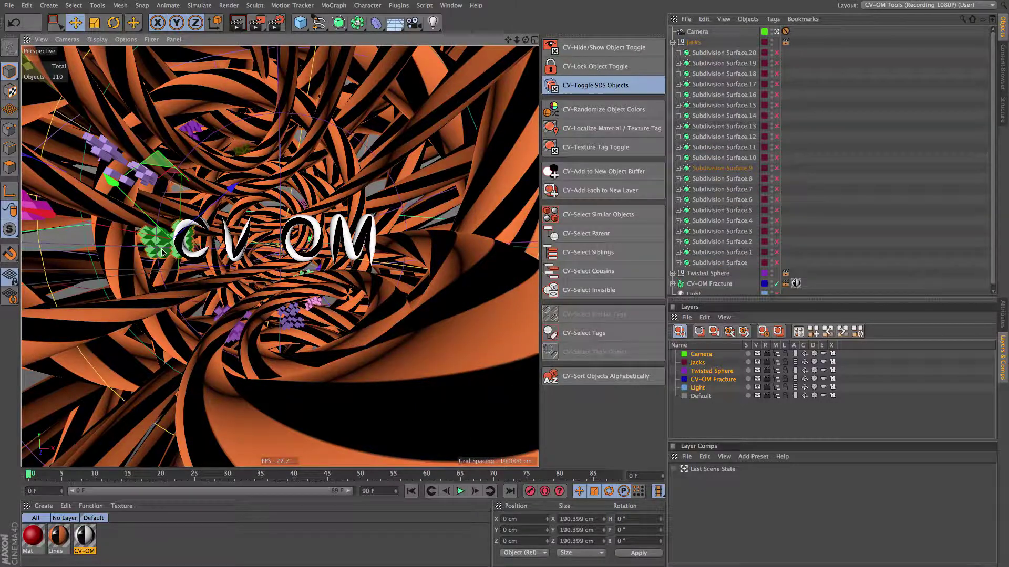
left_click(567, 233)
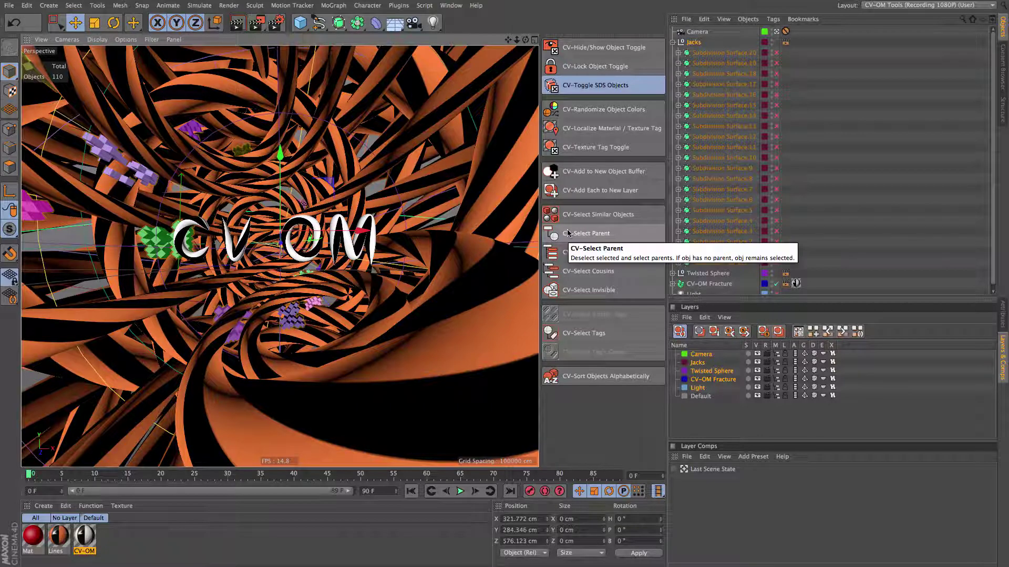
key("Delete")
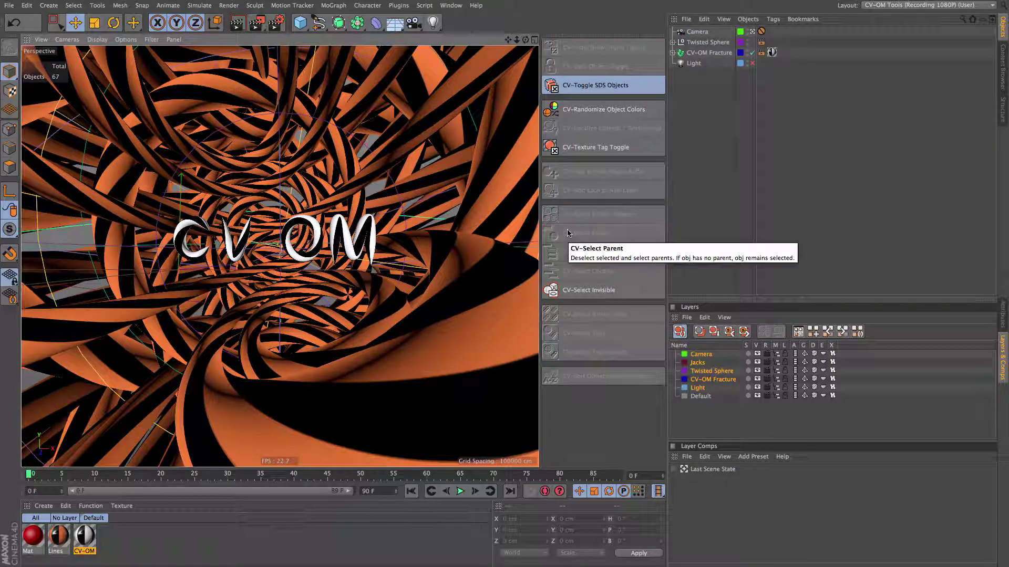
key("ctrl+z")
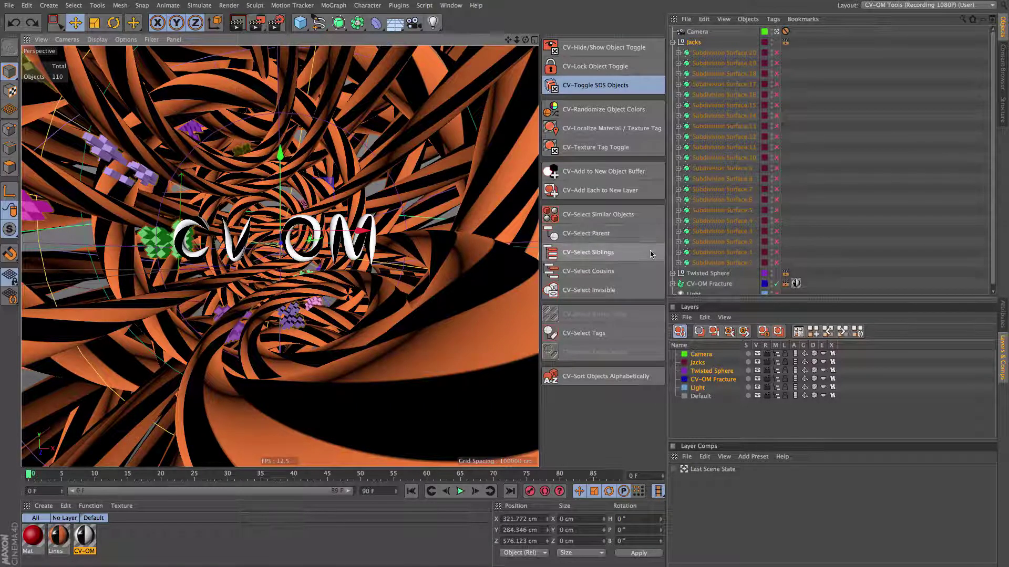
Select Subdivision Surface.20 and all its siblings with CV-Select Siblings
left_click(111, 158)
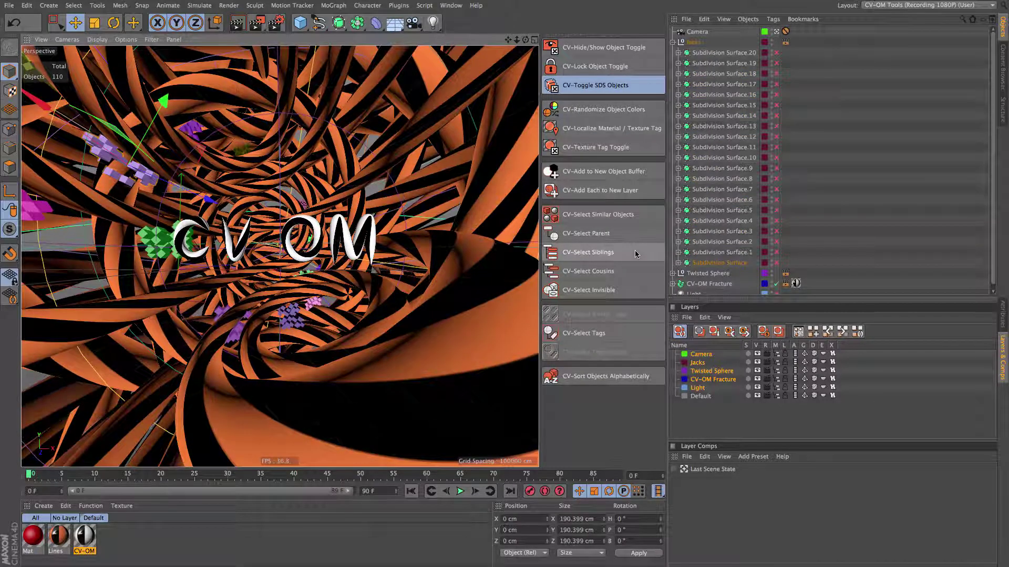
left_click(722, 53)
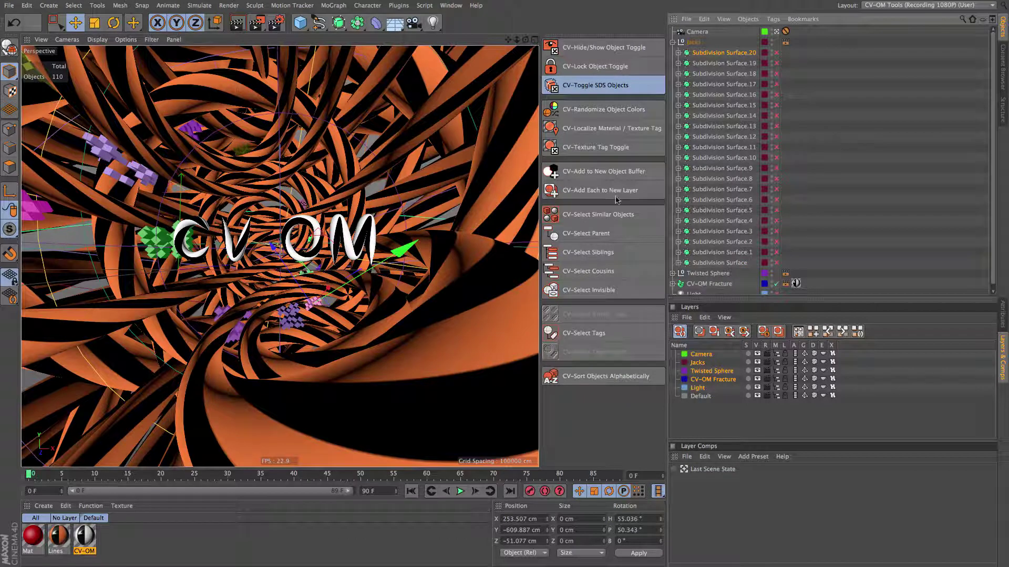
left_click(599, 257)
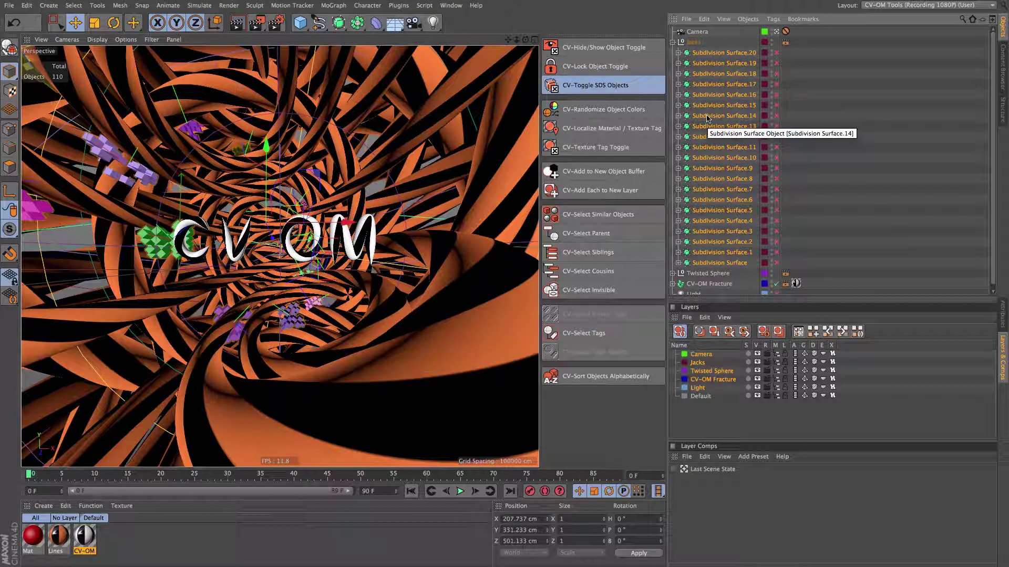
Select the Jack child of Subdivision Surface.20 plus its cousins, expanding surfaces .19, .18 and .17
left_click(678, 52)
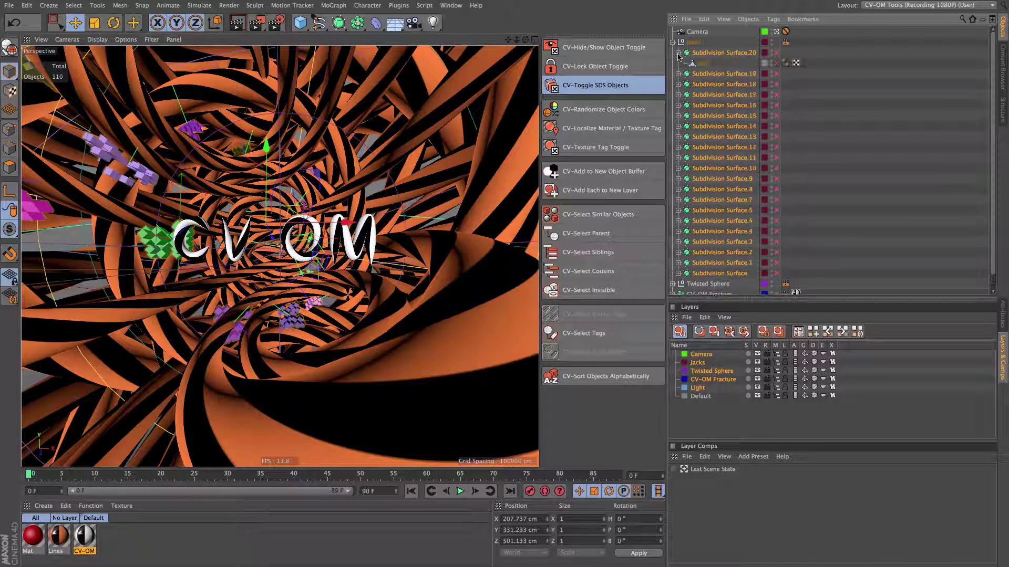
left_click(704, 64)
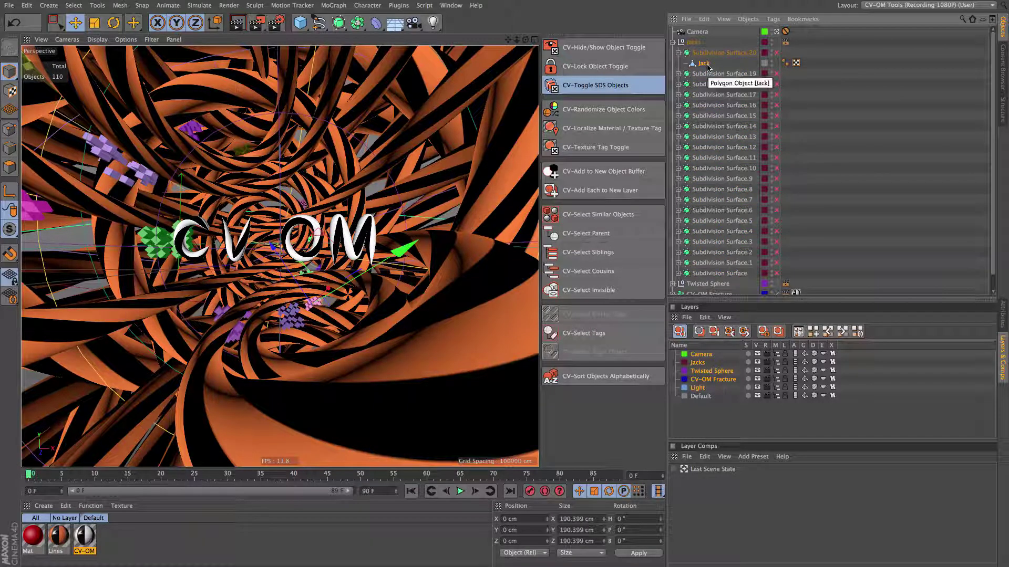
left_click(617, 269)
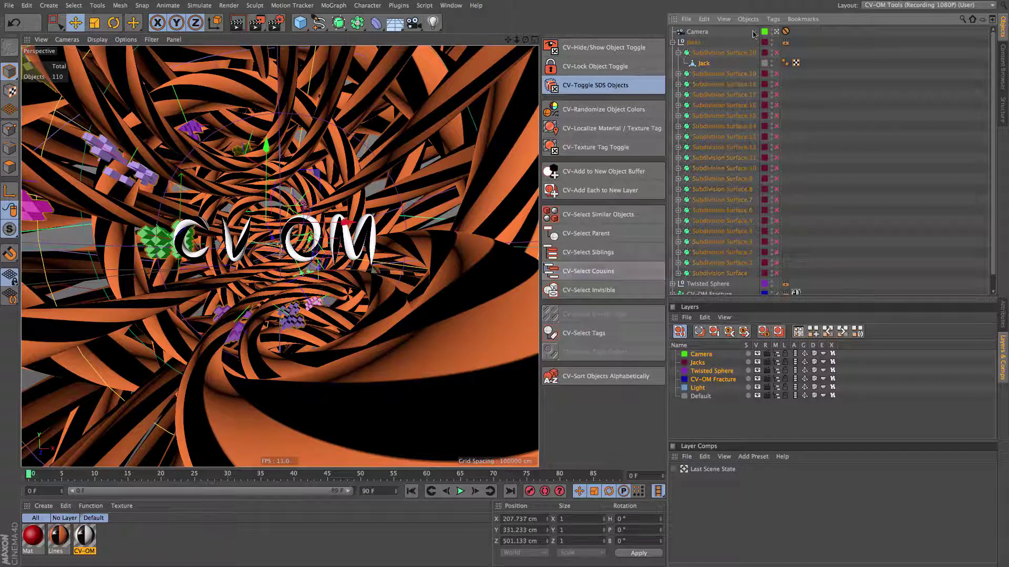
left_click(678, 74)
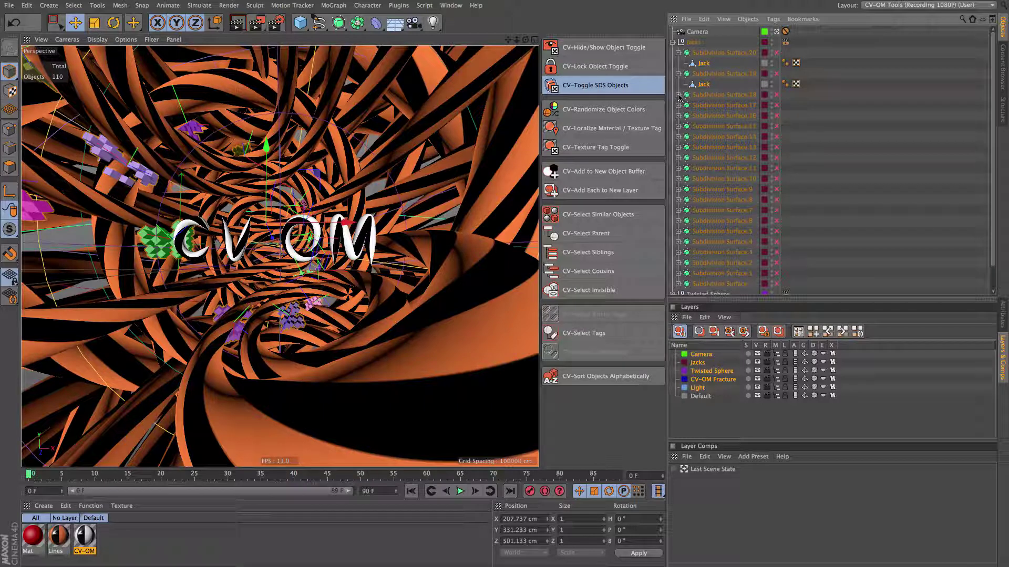
left_click(678, 95)
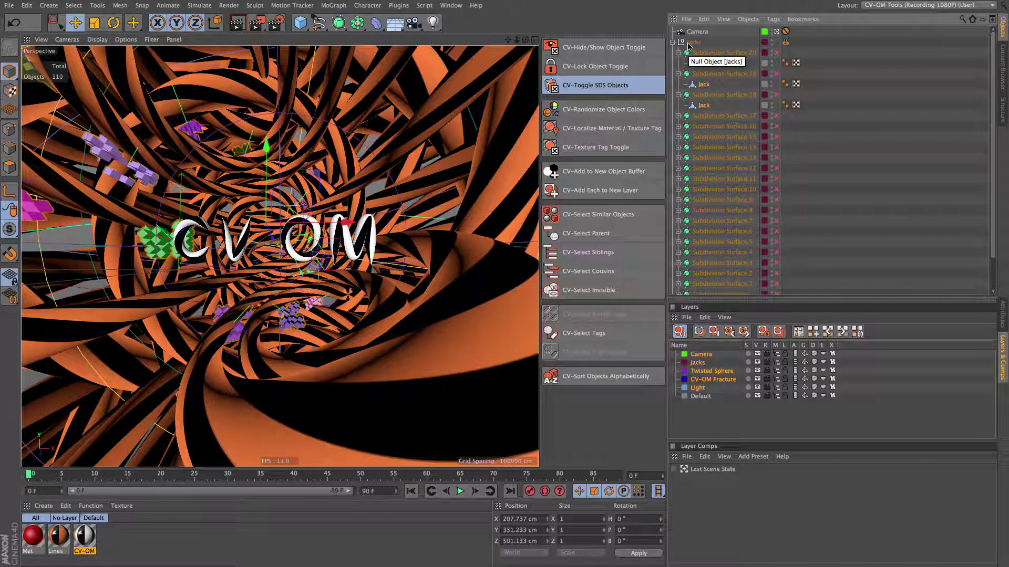
left_click(678, 116)
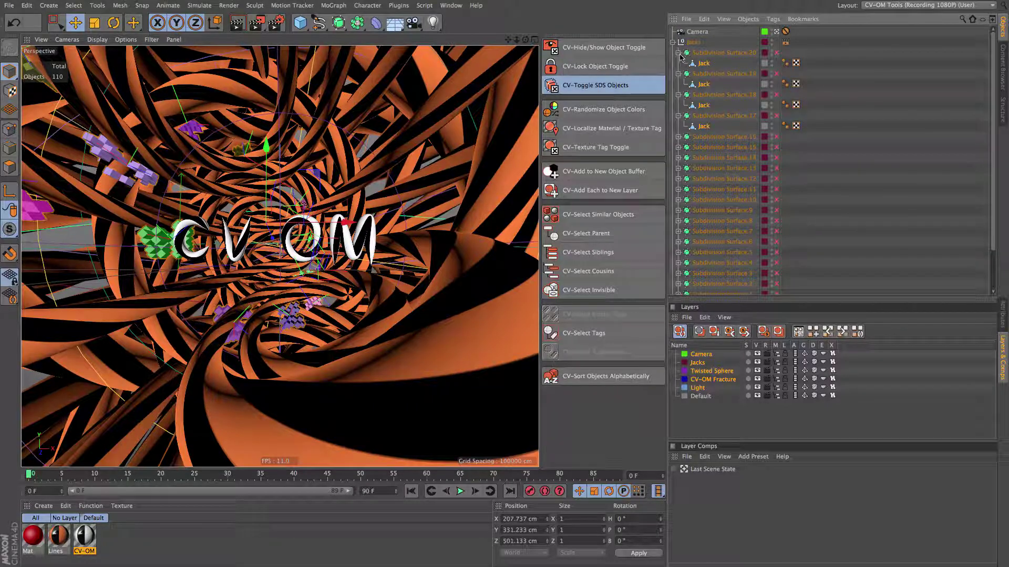
Select all Phong tags via CV-Select Similar Tags and set their Phong Angle to 23°
left_click(749, 56)
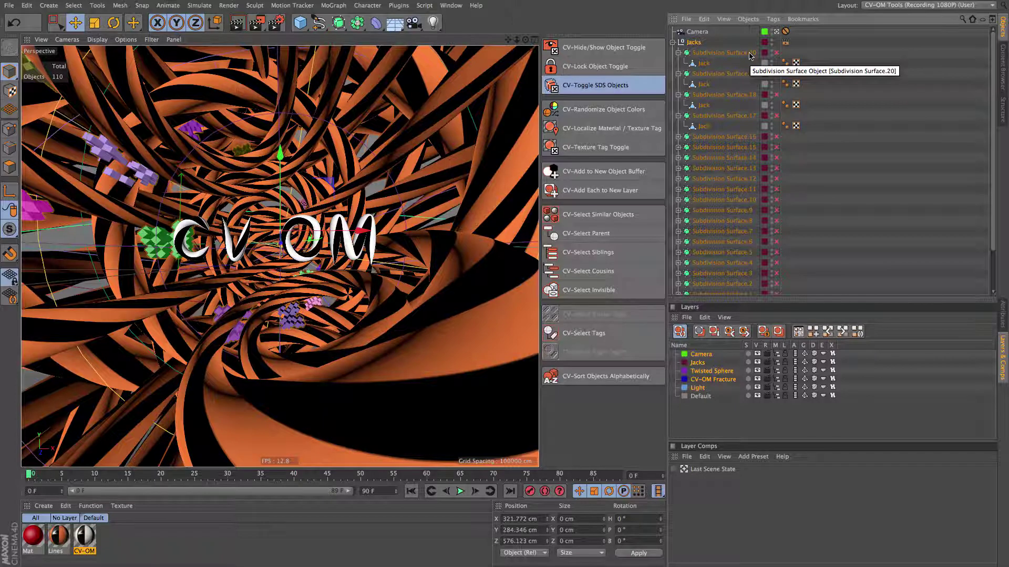
left_click(785, 64)
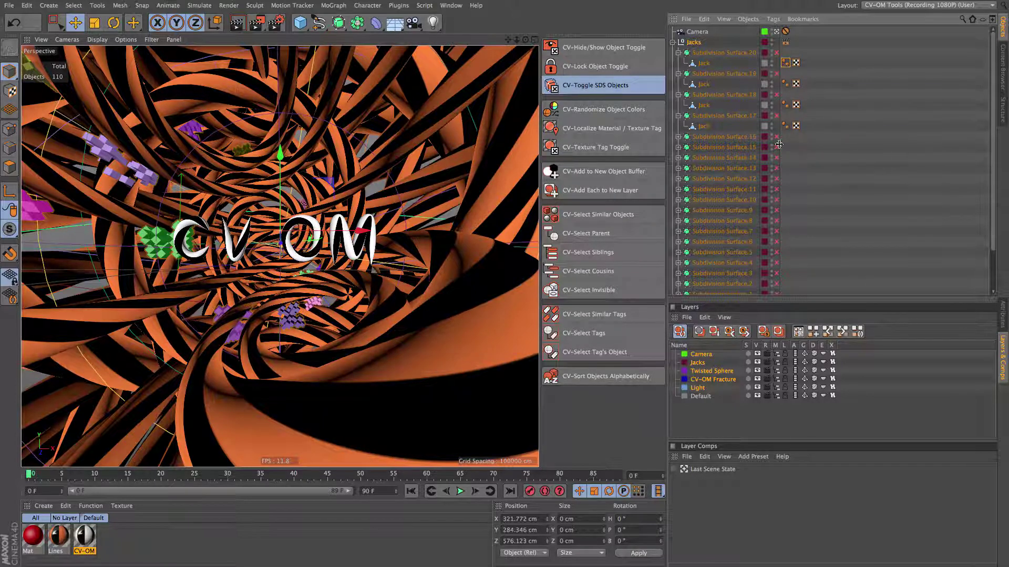
left_click(604, 315)
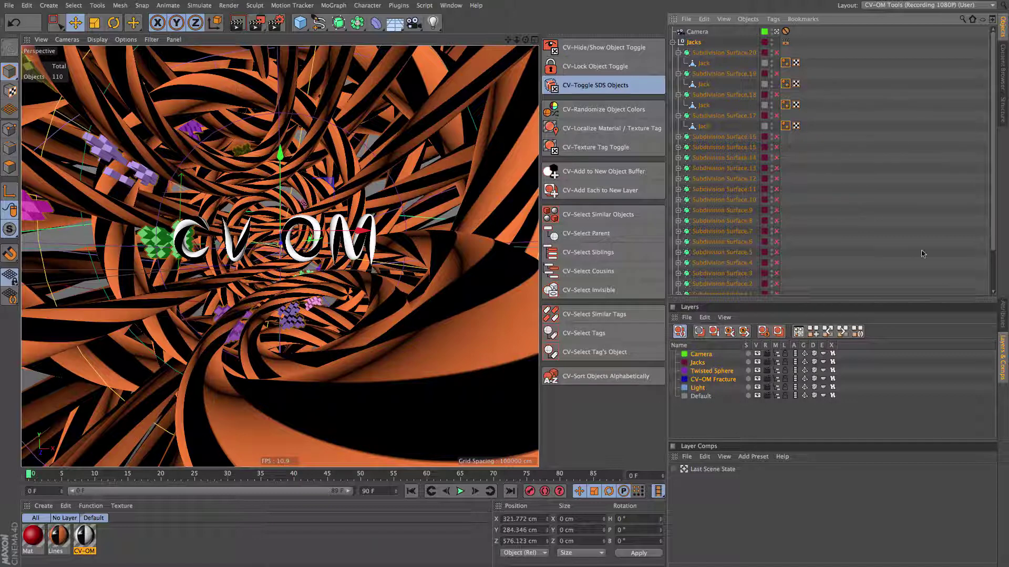
left_click(1004, 326)
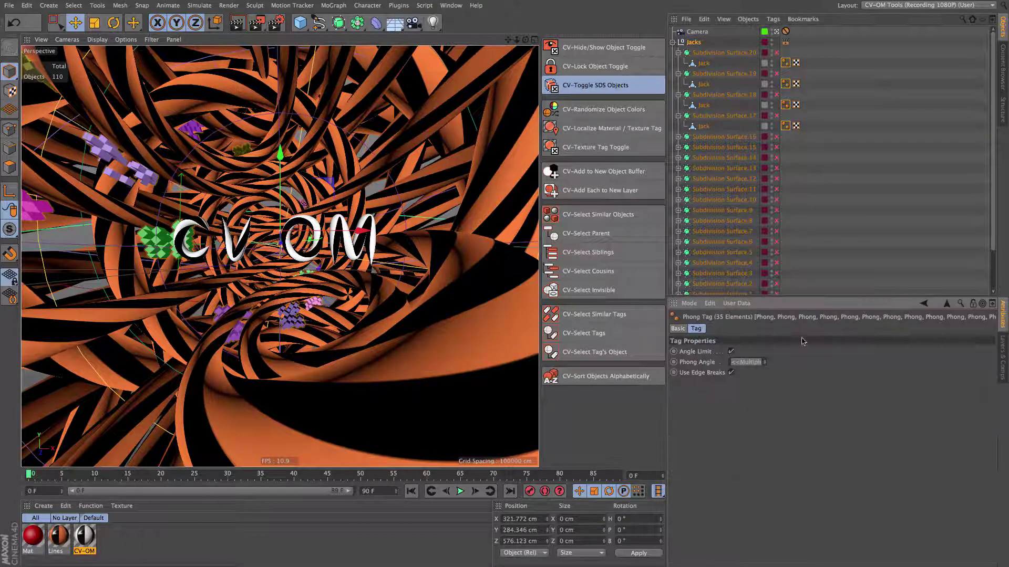
left_click(752, 365)
type("23")
key("Return")
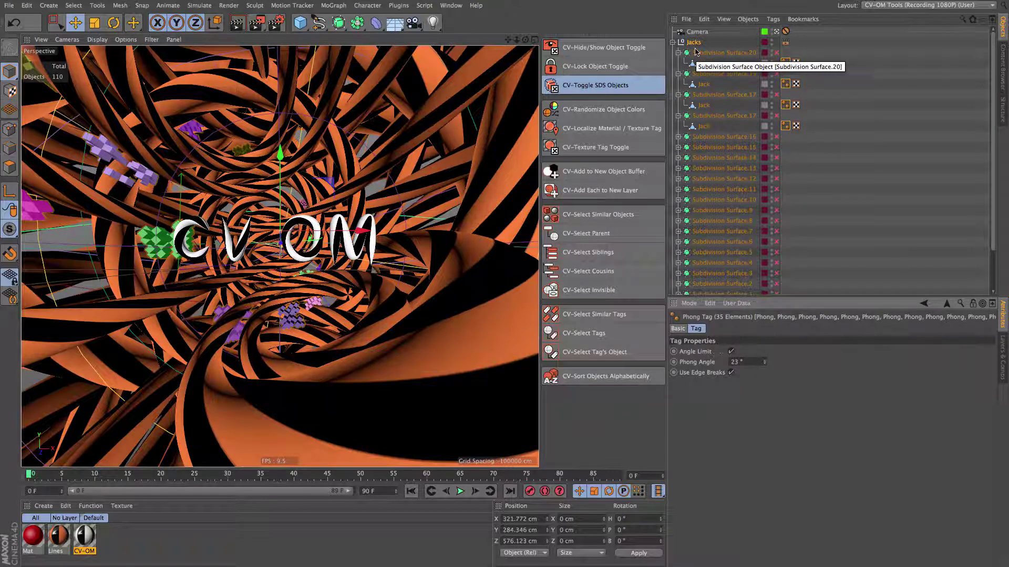
Select the Jacks null's tags, then deselect everything
left_click(694, 43)
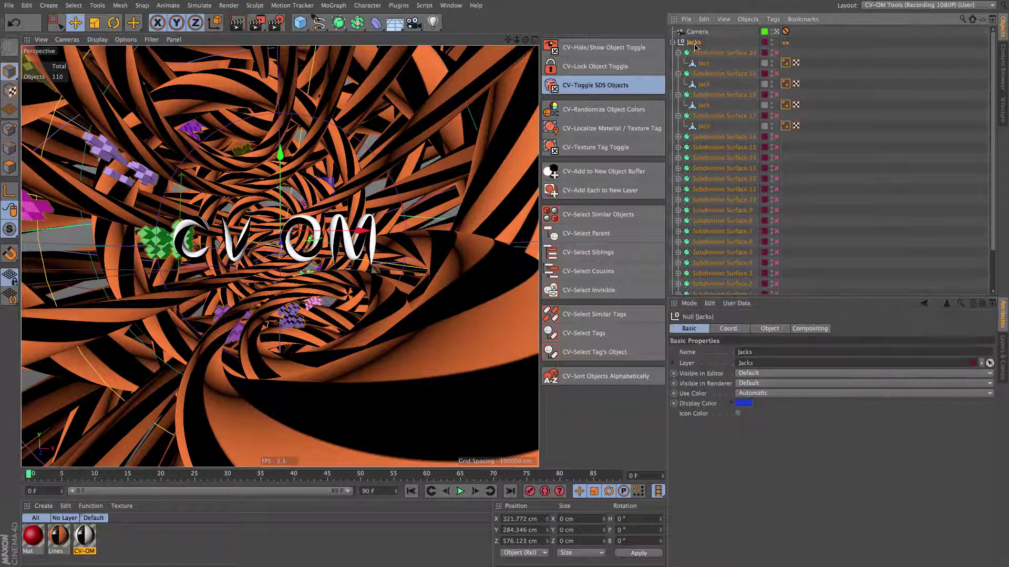
left_click(596, 333)
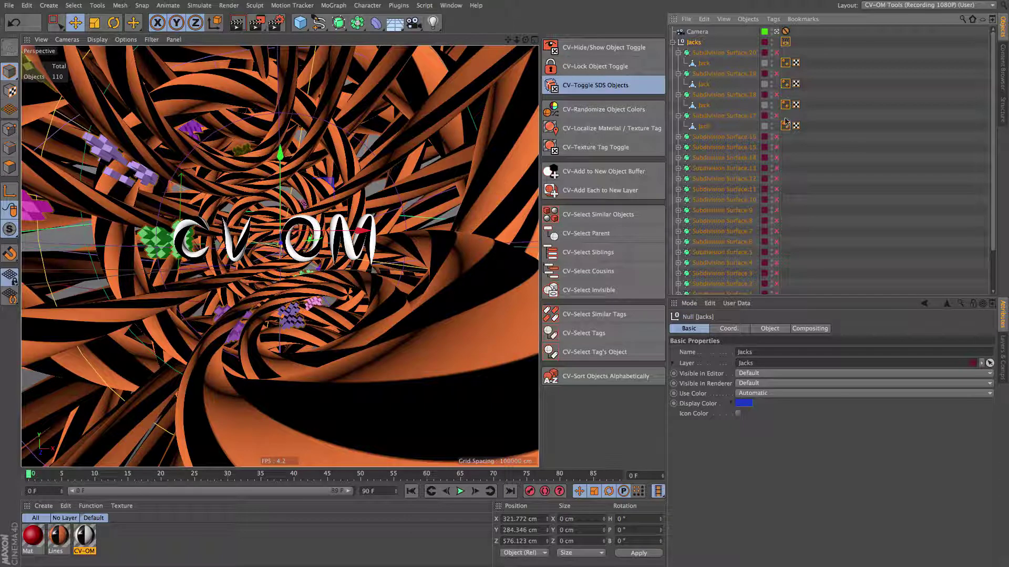
left_click(864, 75)
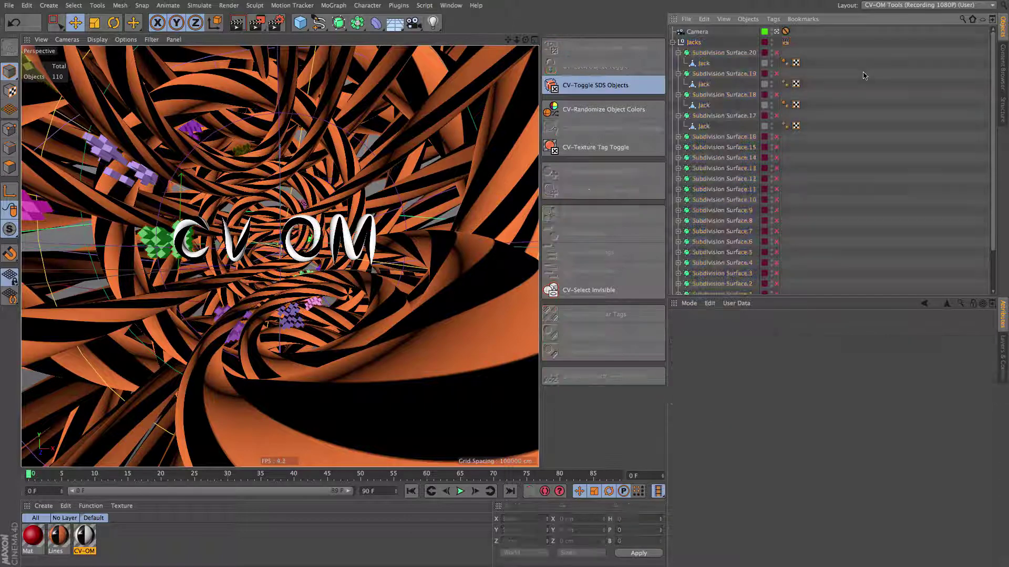
Select the Jacks Compositing tag, its similar tags, then the tagged objects via CV-Select Tag's Object
left_click(786, 63)
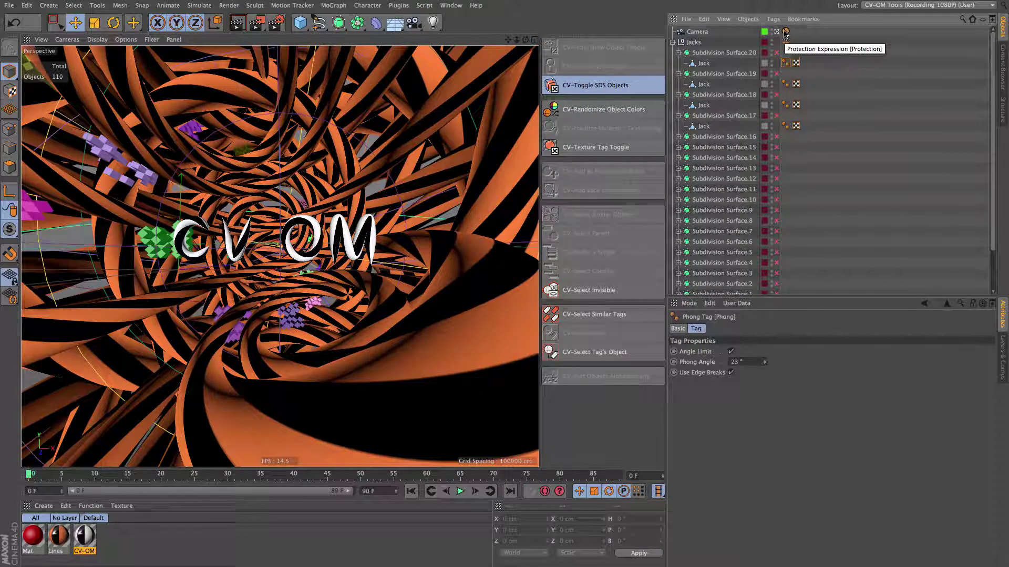
left_click(787, 42)
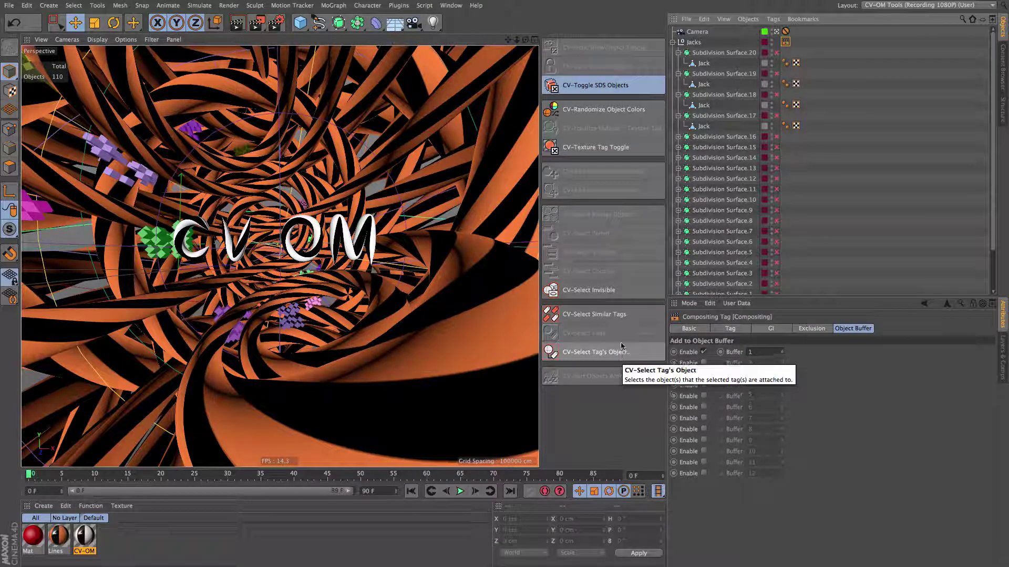
left_click(615, 316)
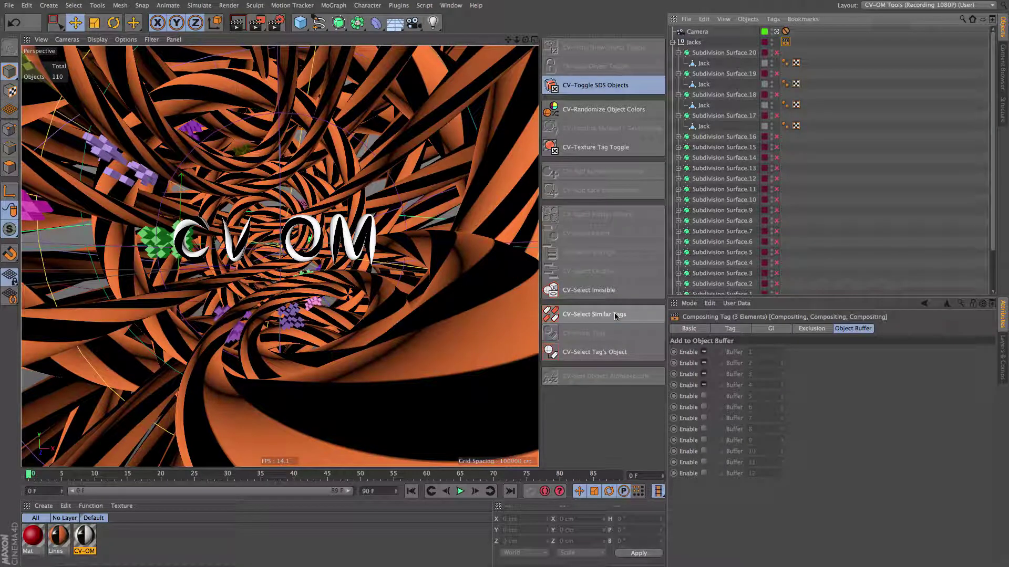
left_click(616, 358)
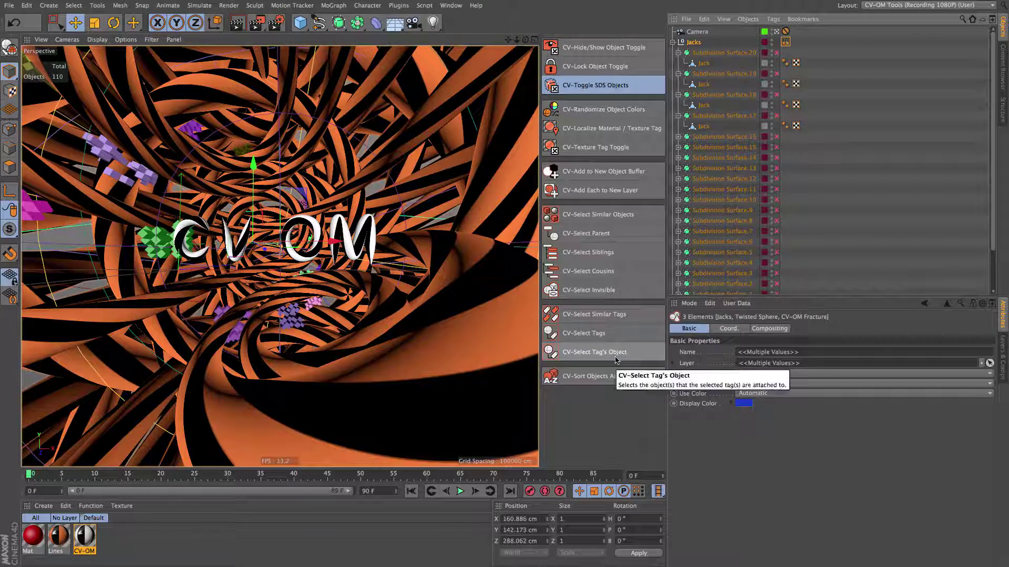
left_click(807, 94)
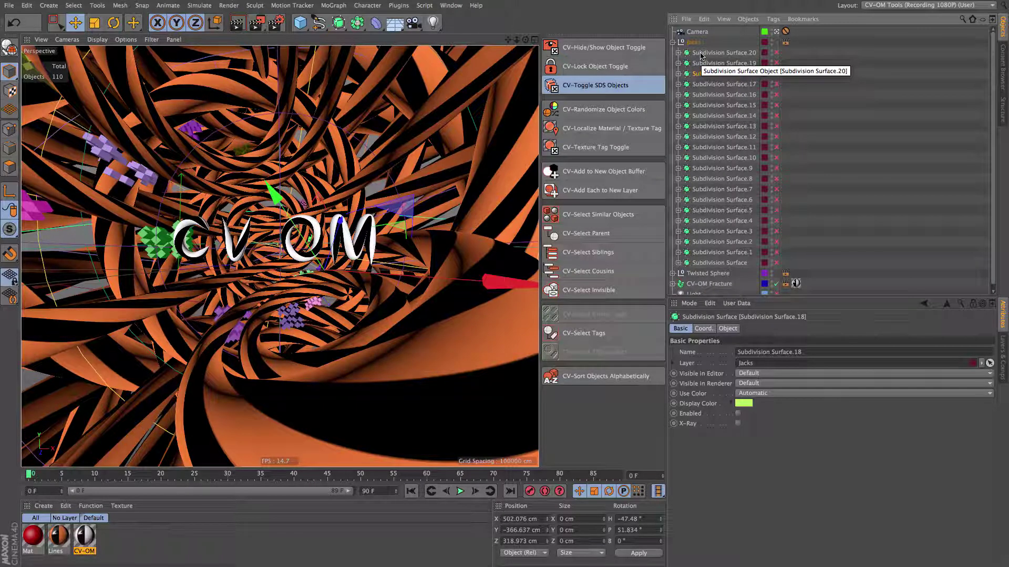
Select Subdivision Surface.20 with its 20 siblings and sort them alphabetically with CV-Sort Objects Alphabetically
left_click(700, 55)
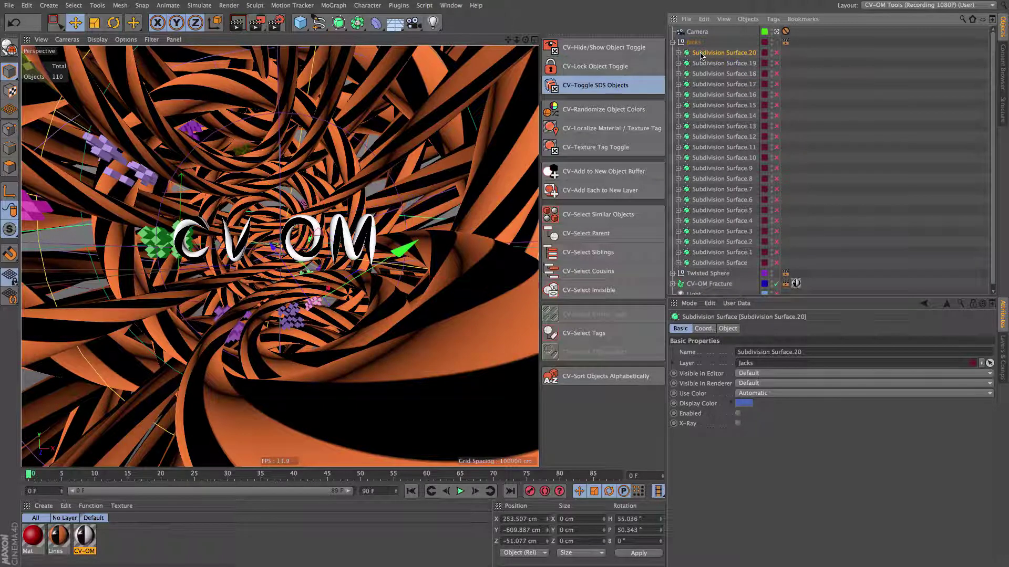
left_click(721, 264, "shift")
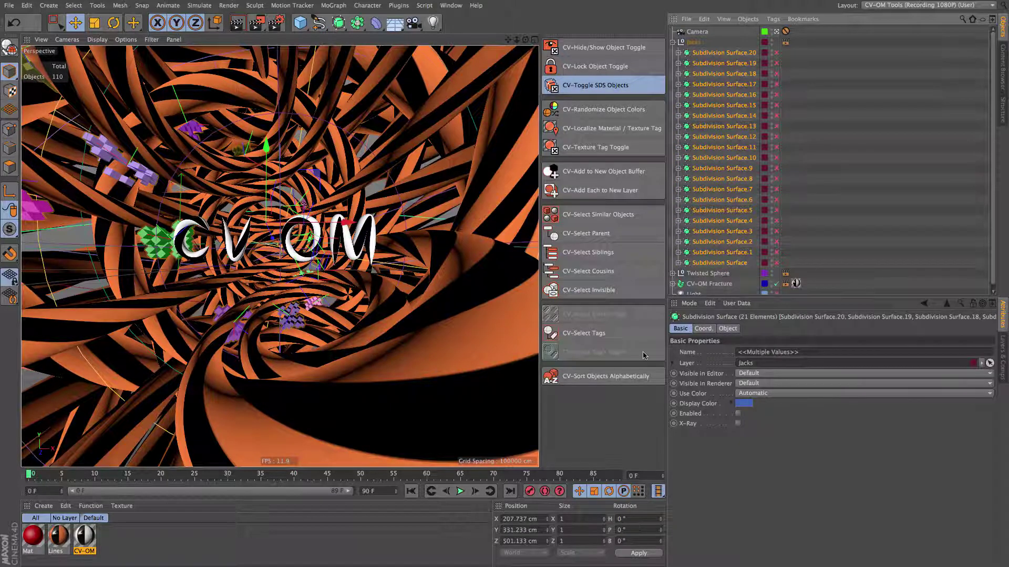
left_click(604, 384)
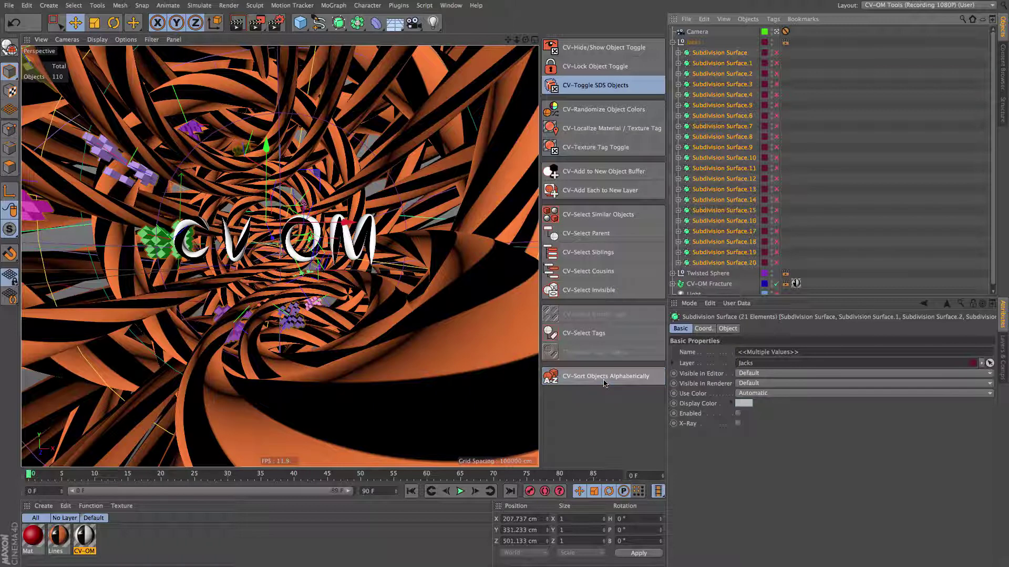